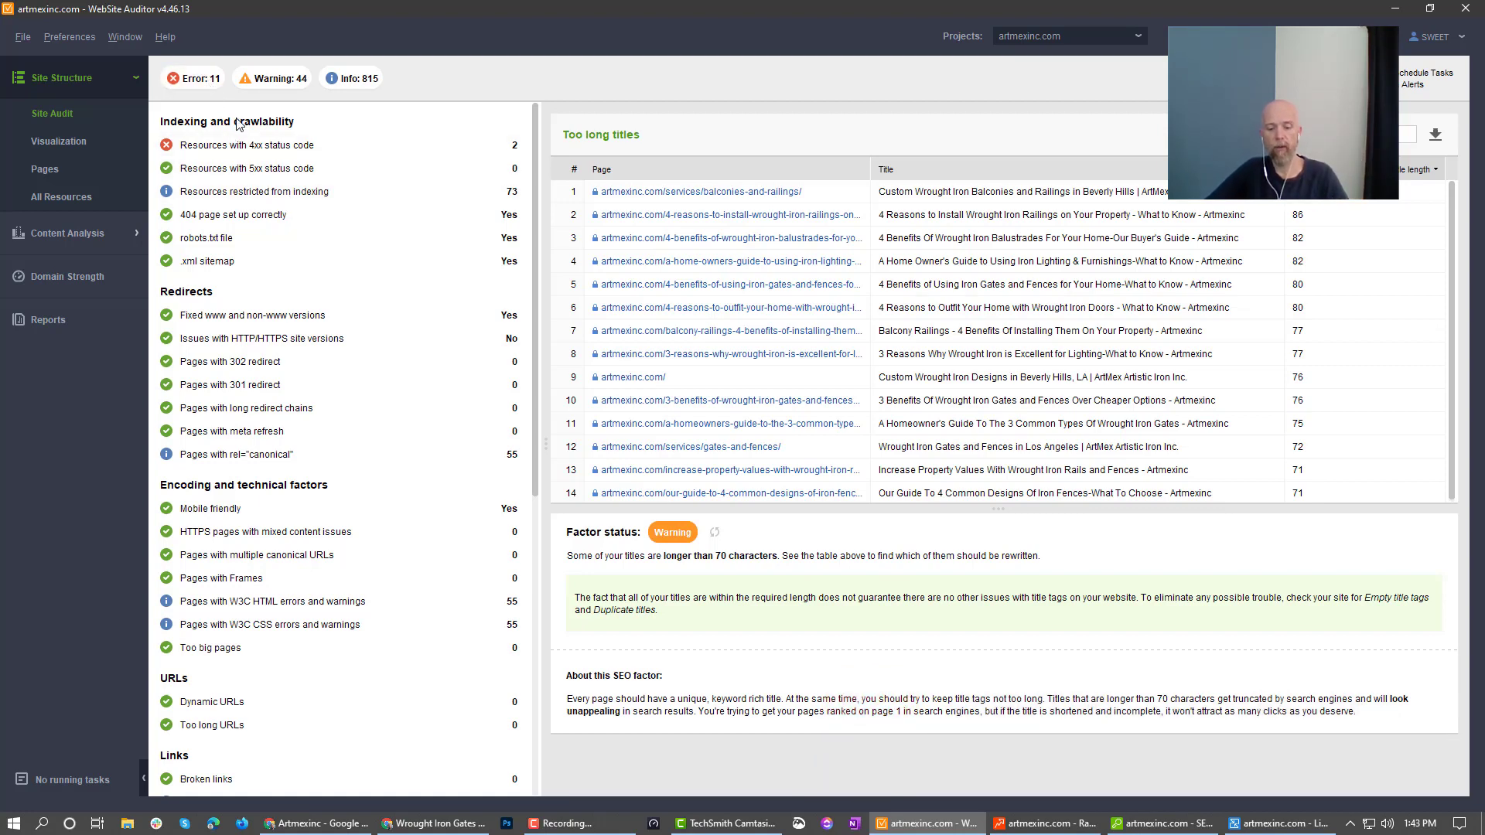
# Filter the site audit to info-level factors and inspect the pages with W3C HTML errors and warnings.
pyautogui.moveTo(358, 271)
pyautogui.mouseDown()
pyautogui.moveTo(191, 162)
pyautogui.moveTo(257, 146)
pyautogui.moveTo(298, 101)
pyautogui.moveTo(419, 104)
pyautogui.mouseUp()
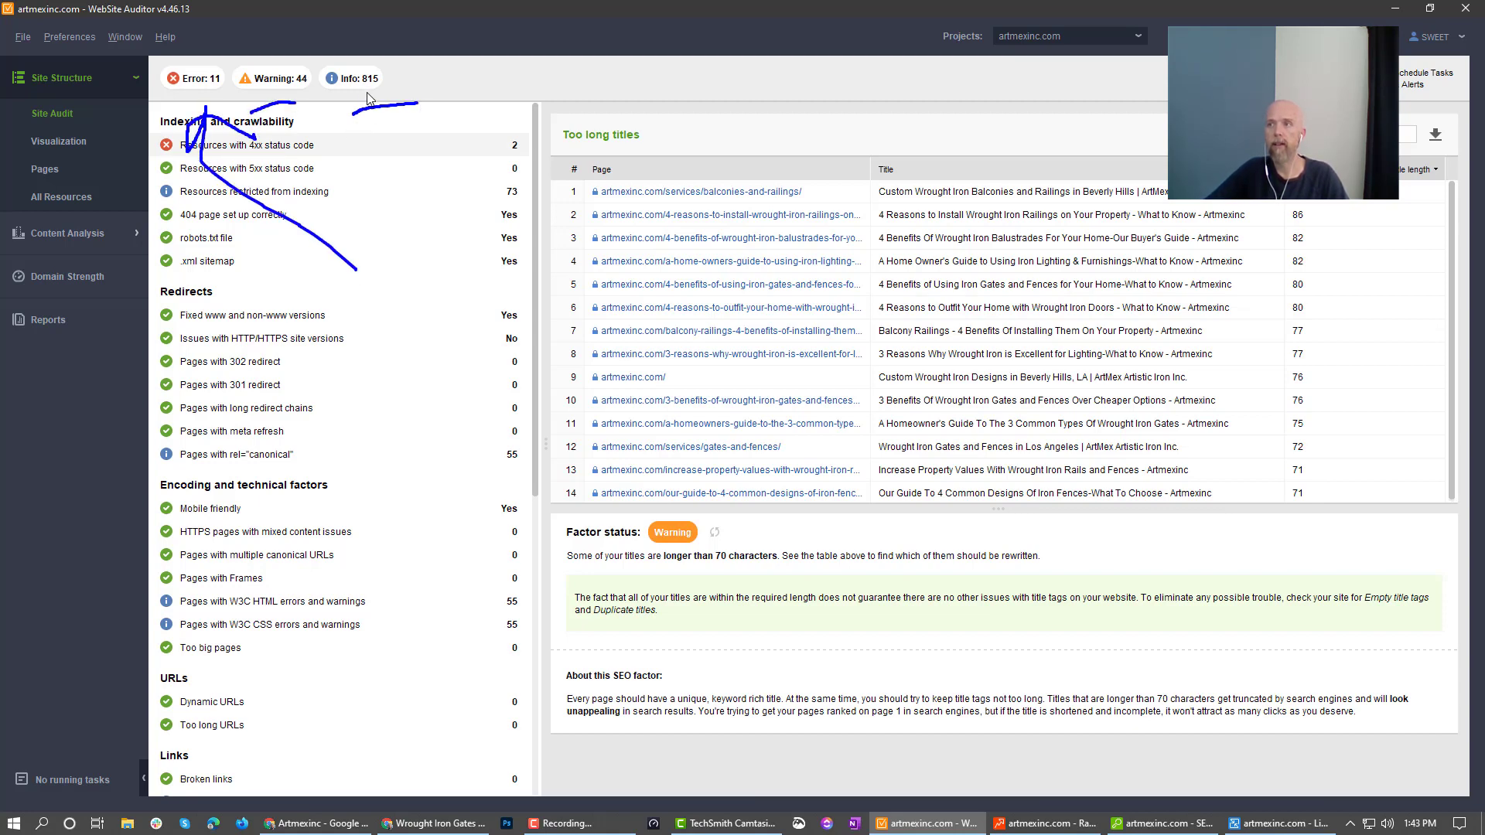
pyautogui.press('Escape')
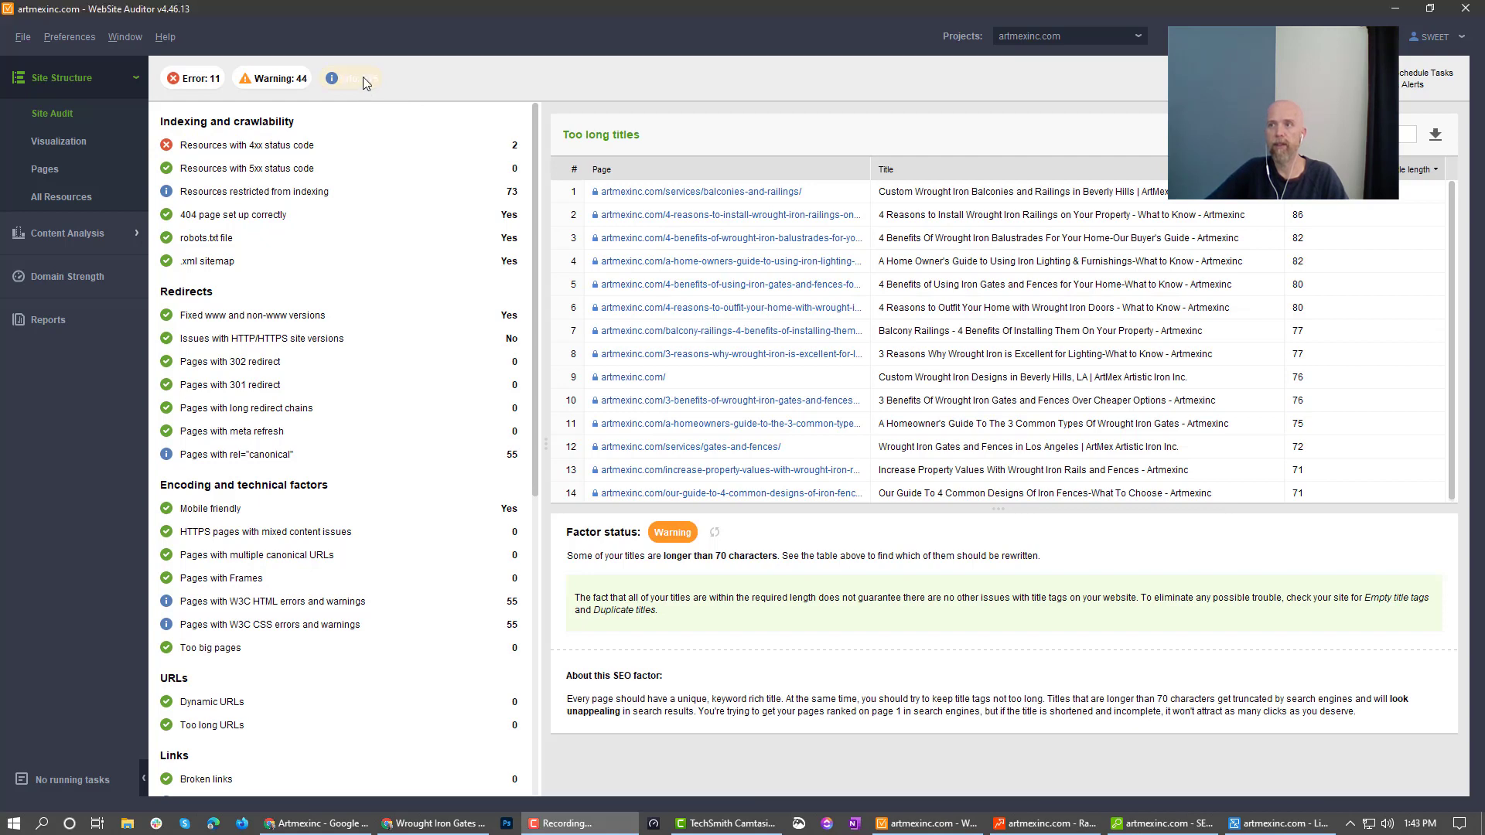
pyautogui.click(359, 77)
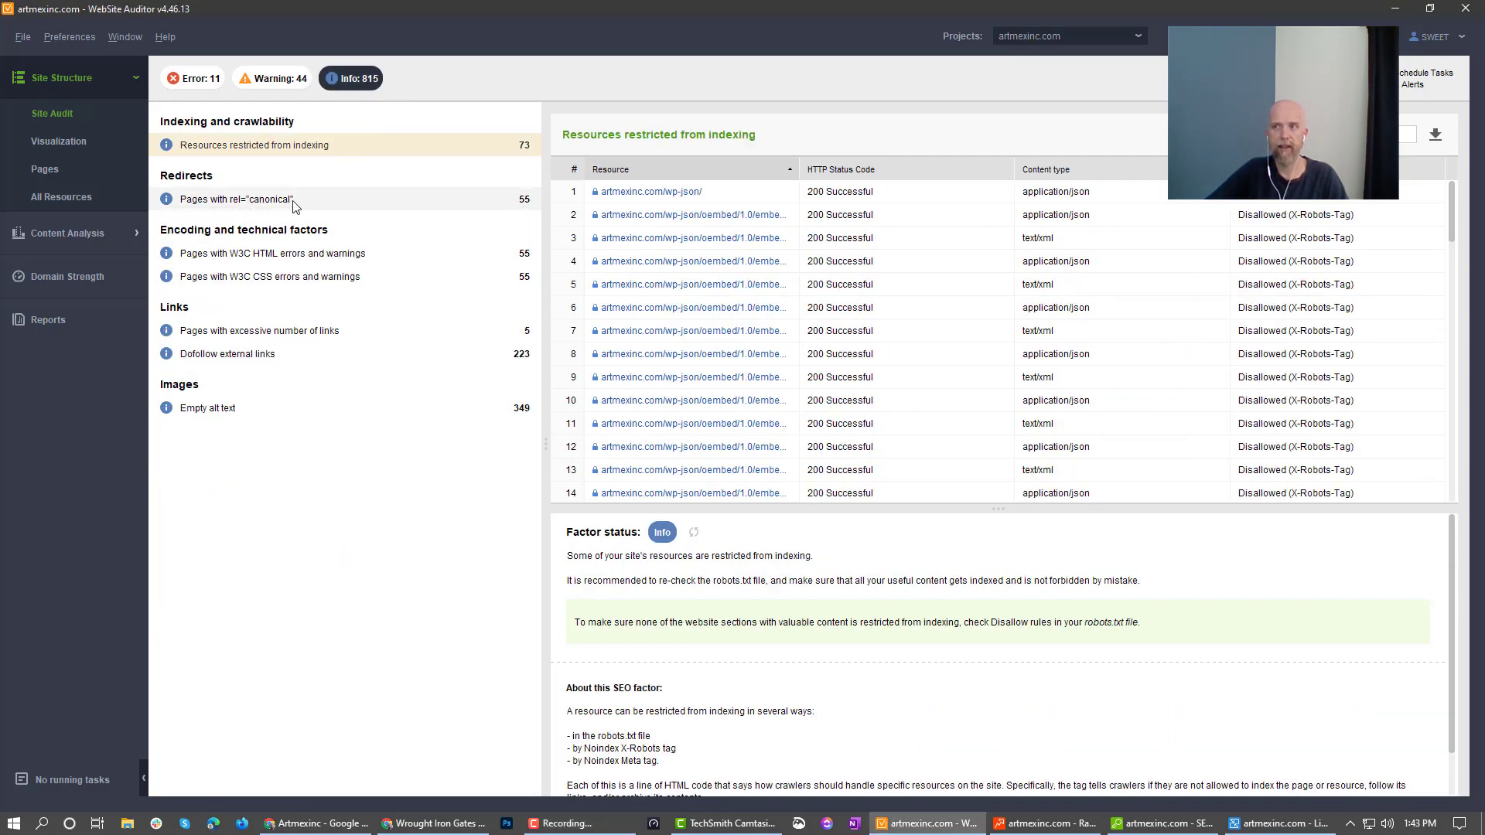
pyautogui.click(271, 255)
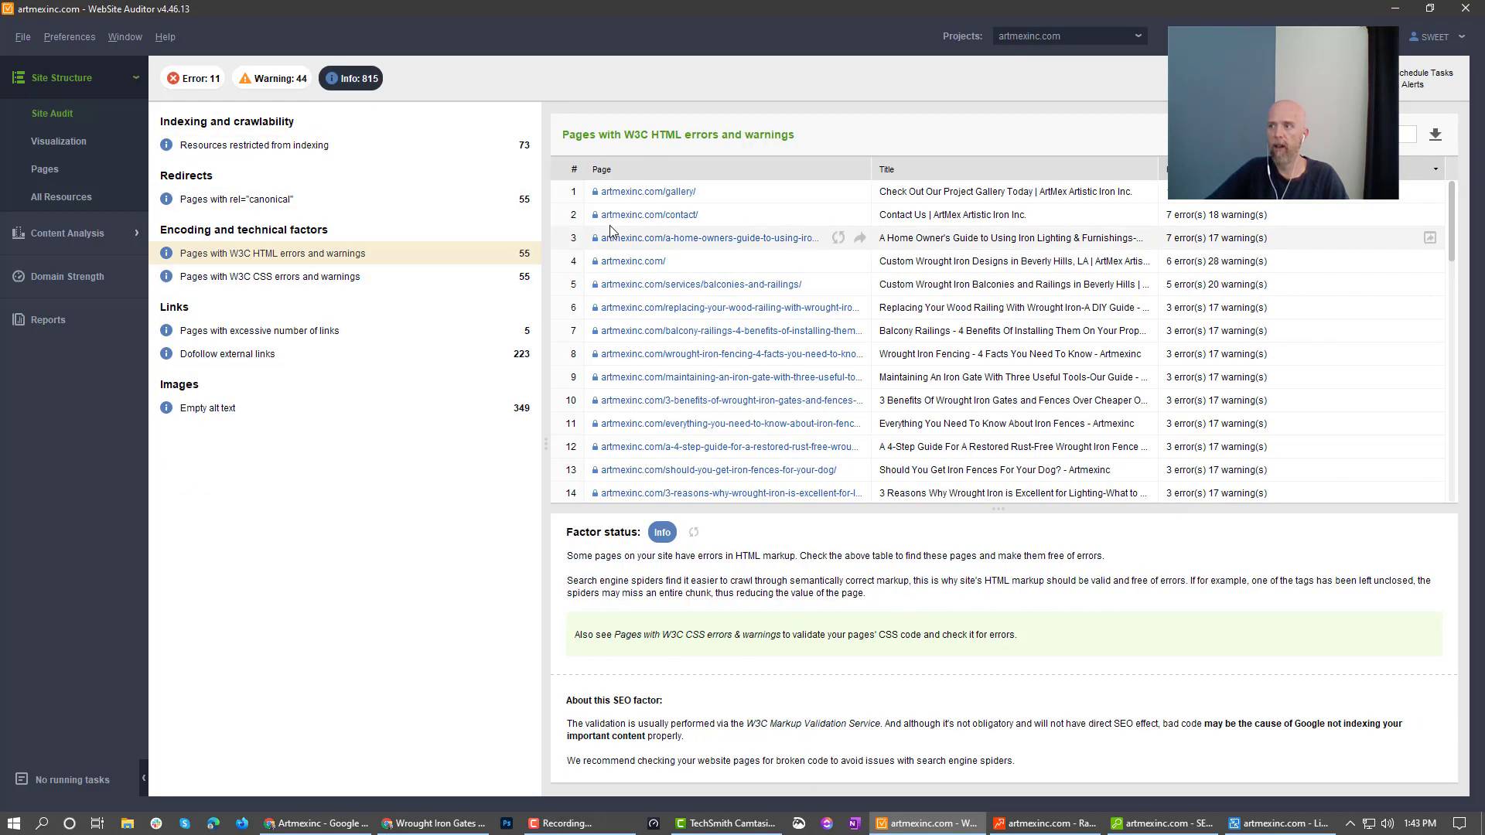
# Add error-level factors to the audit filter and inspect the pages with duplicate titles, comparing their URLs and titles.
pyautogui.click(219, 79)
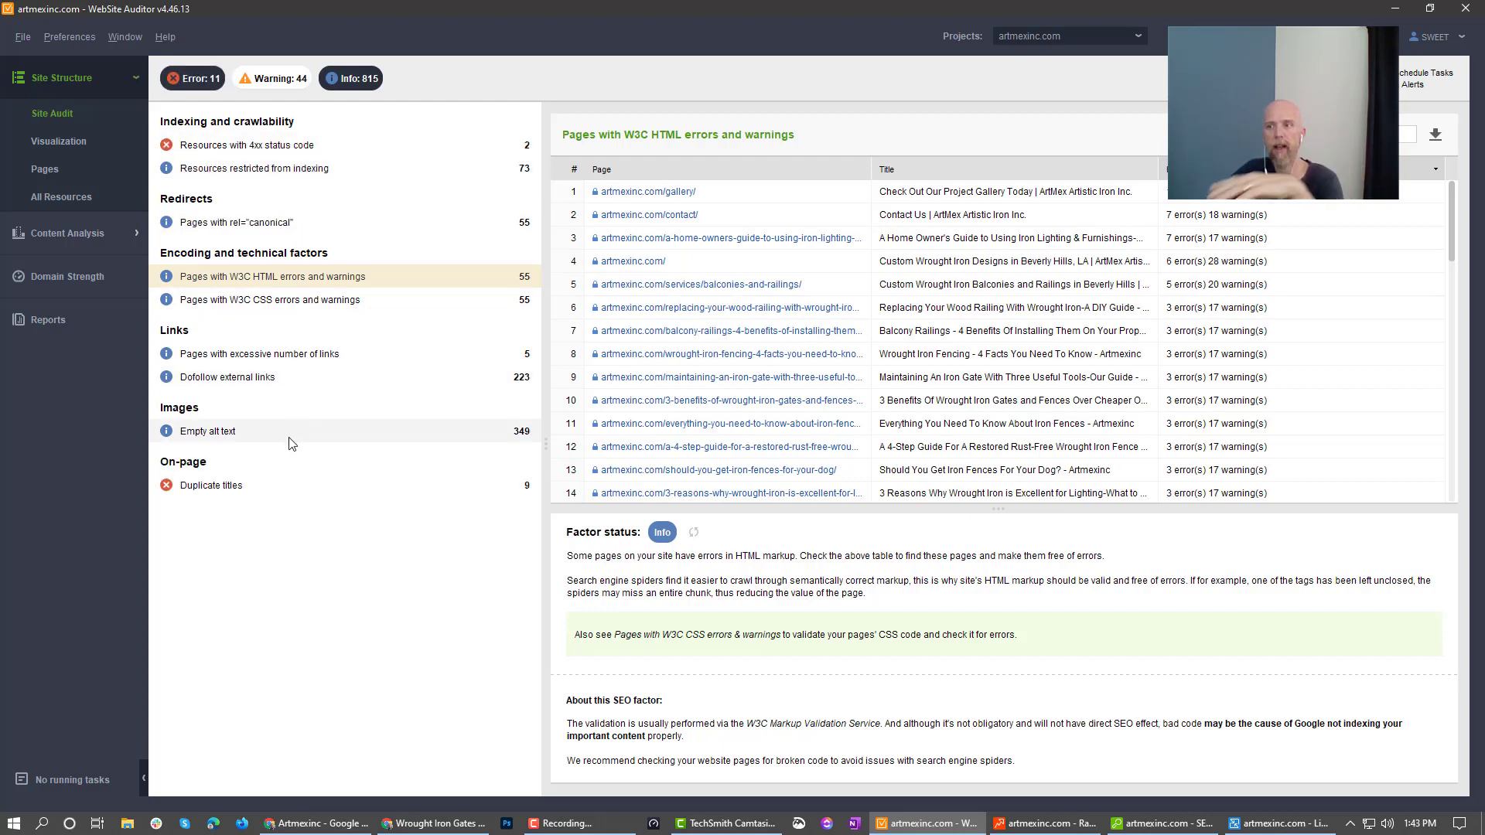
pyautogui.click(259, 491)
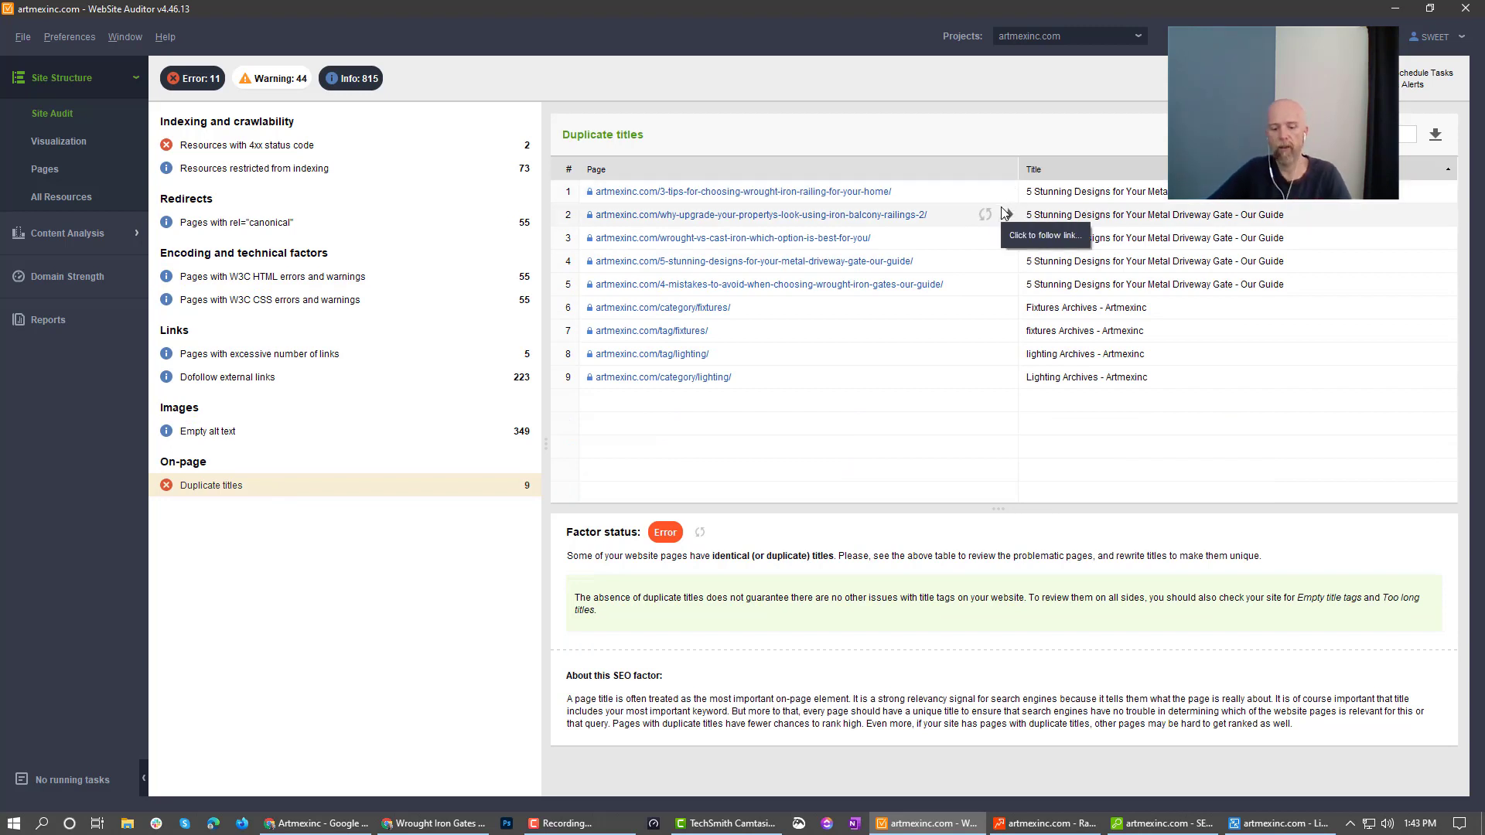
pyautogui.moveTo(1093, 202)
pyautogui.mouseDown()
pyautogui.moveTo(1154, 199)
pyautogui.moveTo(1160, 230)
pyautogui.mouseUp()
pyautogui.moveTo(1146, 291); pyautogui.dragTo(1165, 285)
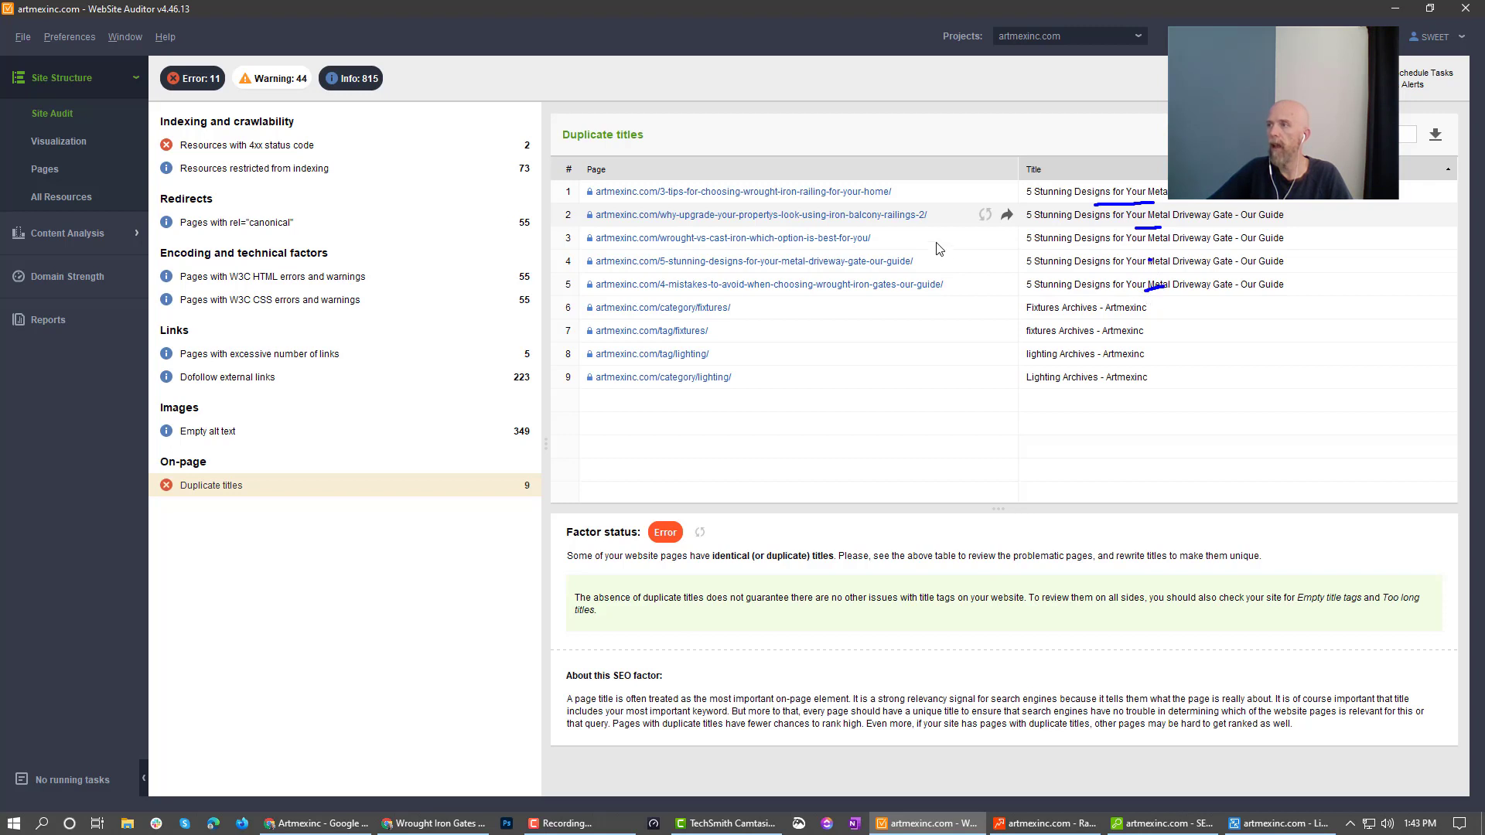
pyautogui.moveTo(939, 165); pyautogui.dragTo(920, 204)
pyautogui.moveTo(976, 217)
pyautogui.mouseDown()
pyautogui.moveTo(923, 253)
pyautogui.moveTo(941, 262)
pyautogui.mouseUp()
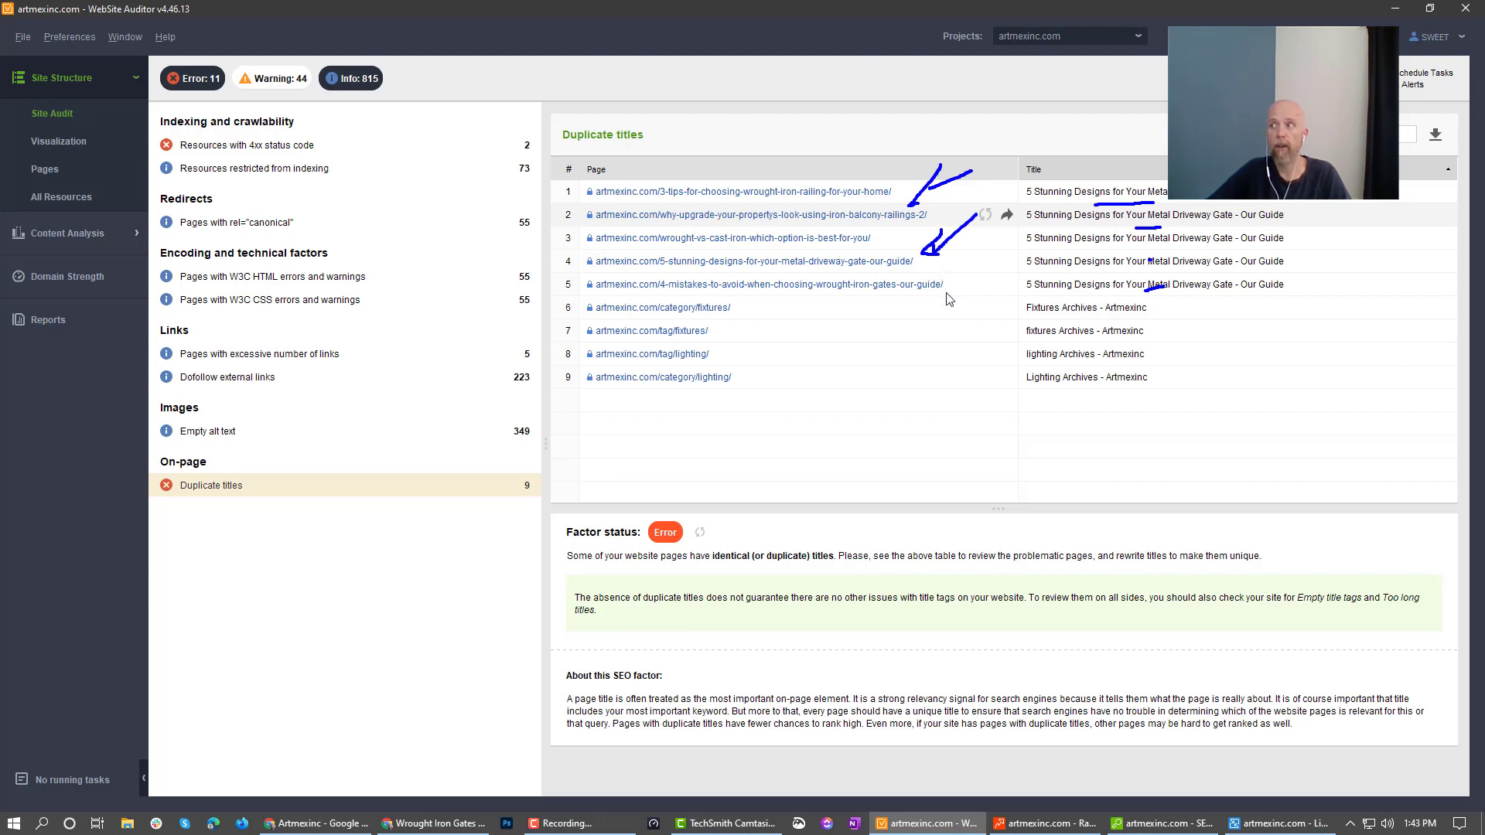
pyautogui.press('Escape')
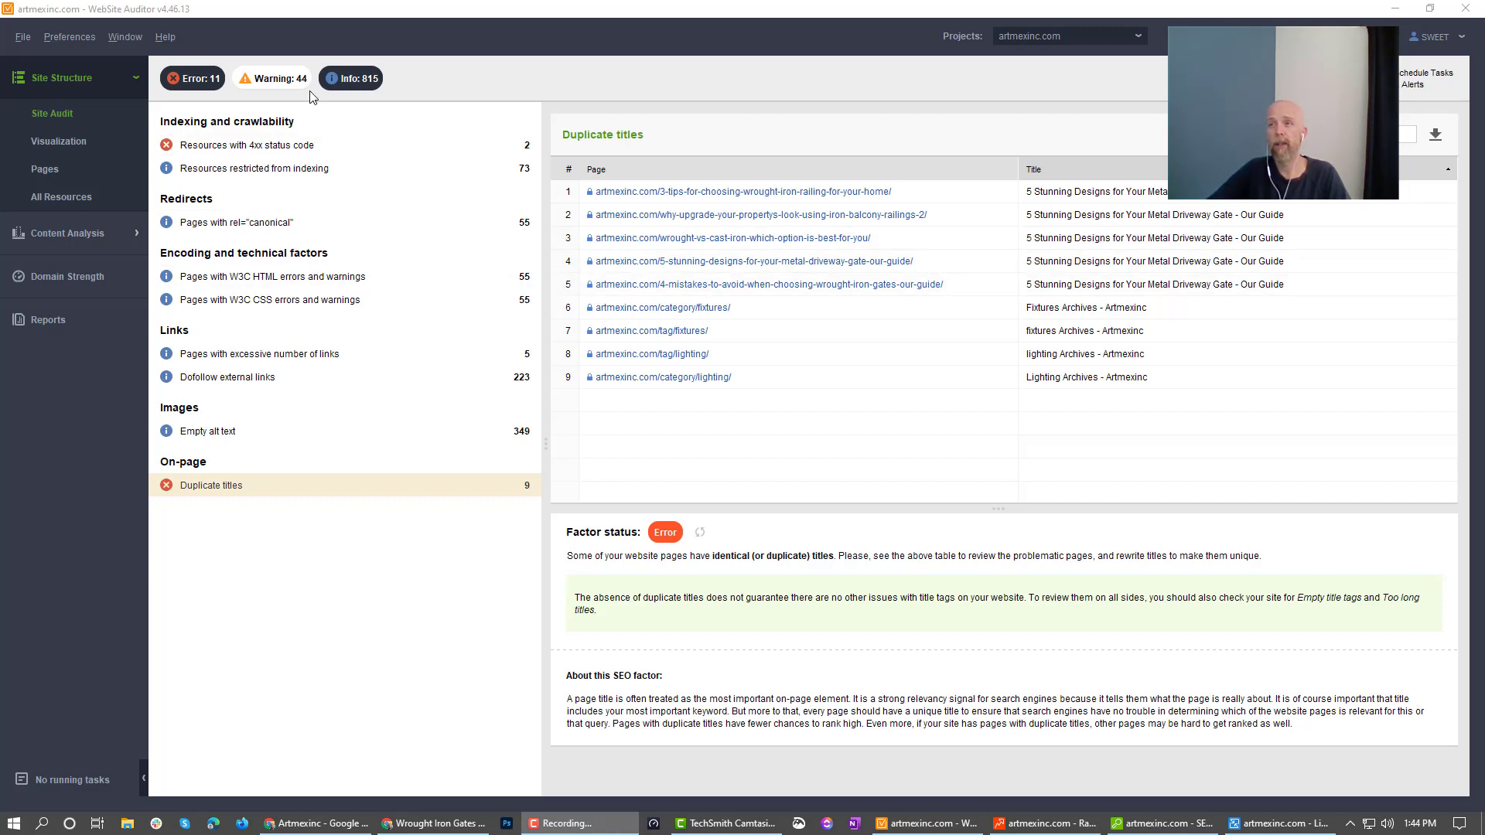
# Add warning-level factors to the audit filter and inspect the pages with an empty meta description.
pyautogui.click(272, 78)
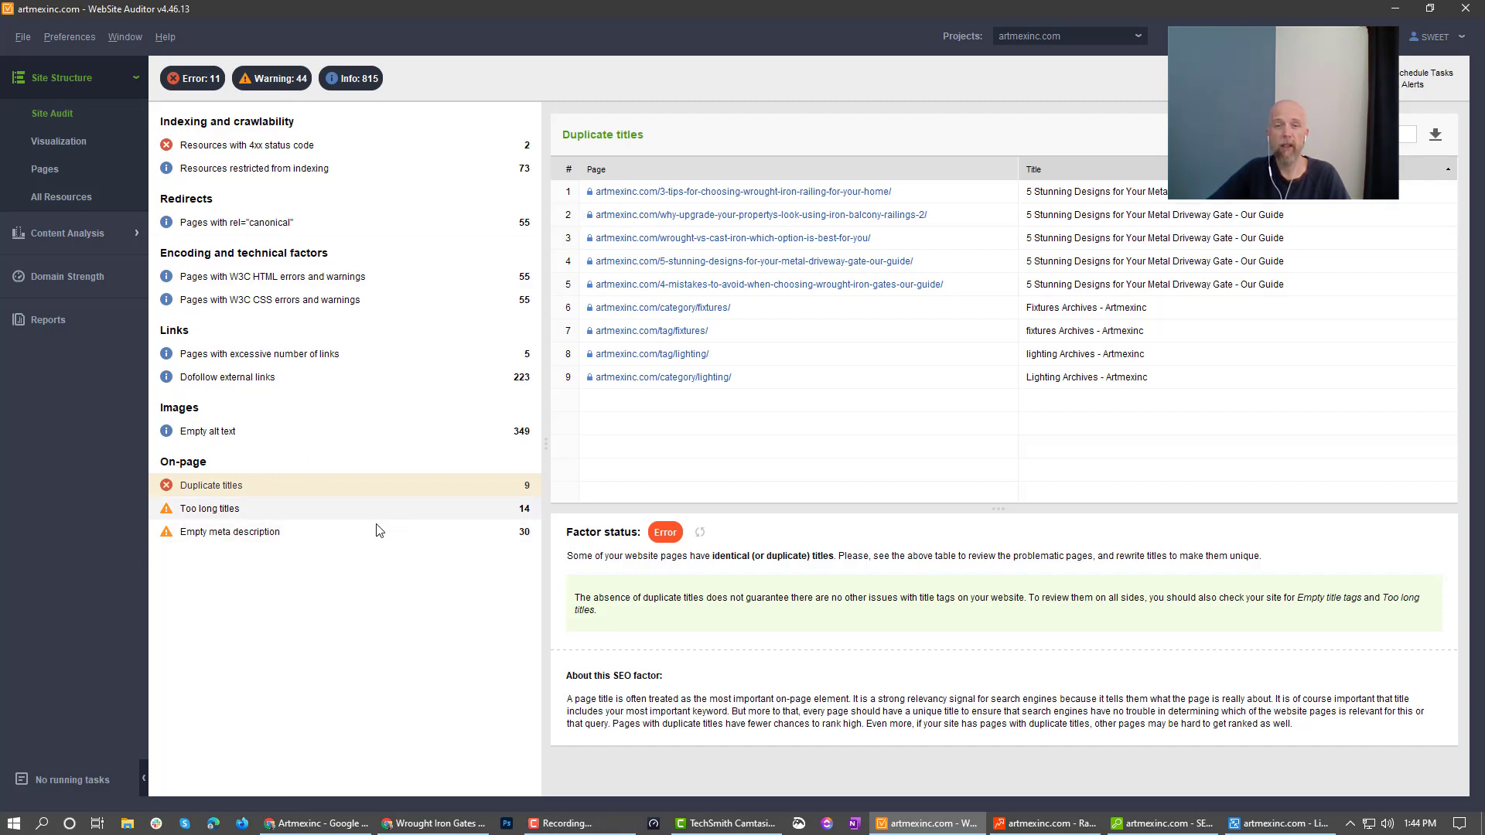
pyautogui.click(269, 533)
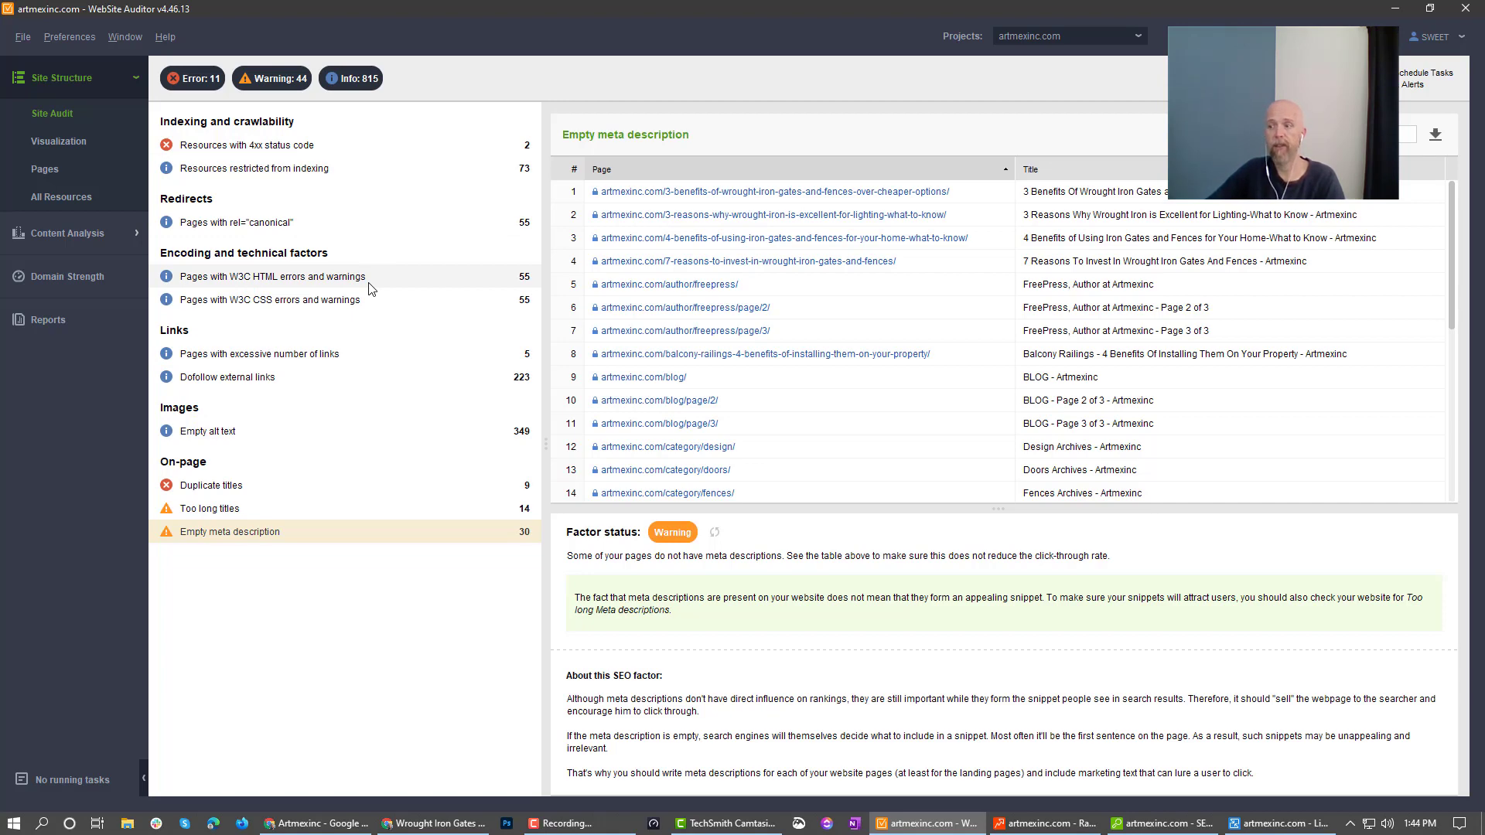
# Switch to Rank Tracker and review the keyword rankings for the artmexinc.com project.
pyautogui.click(1033, 825)
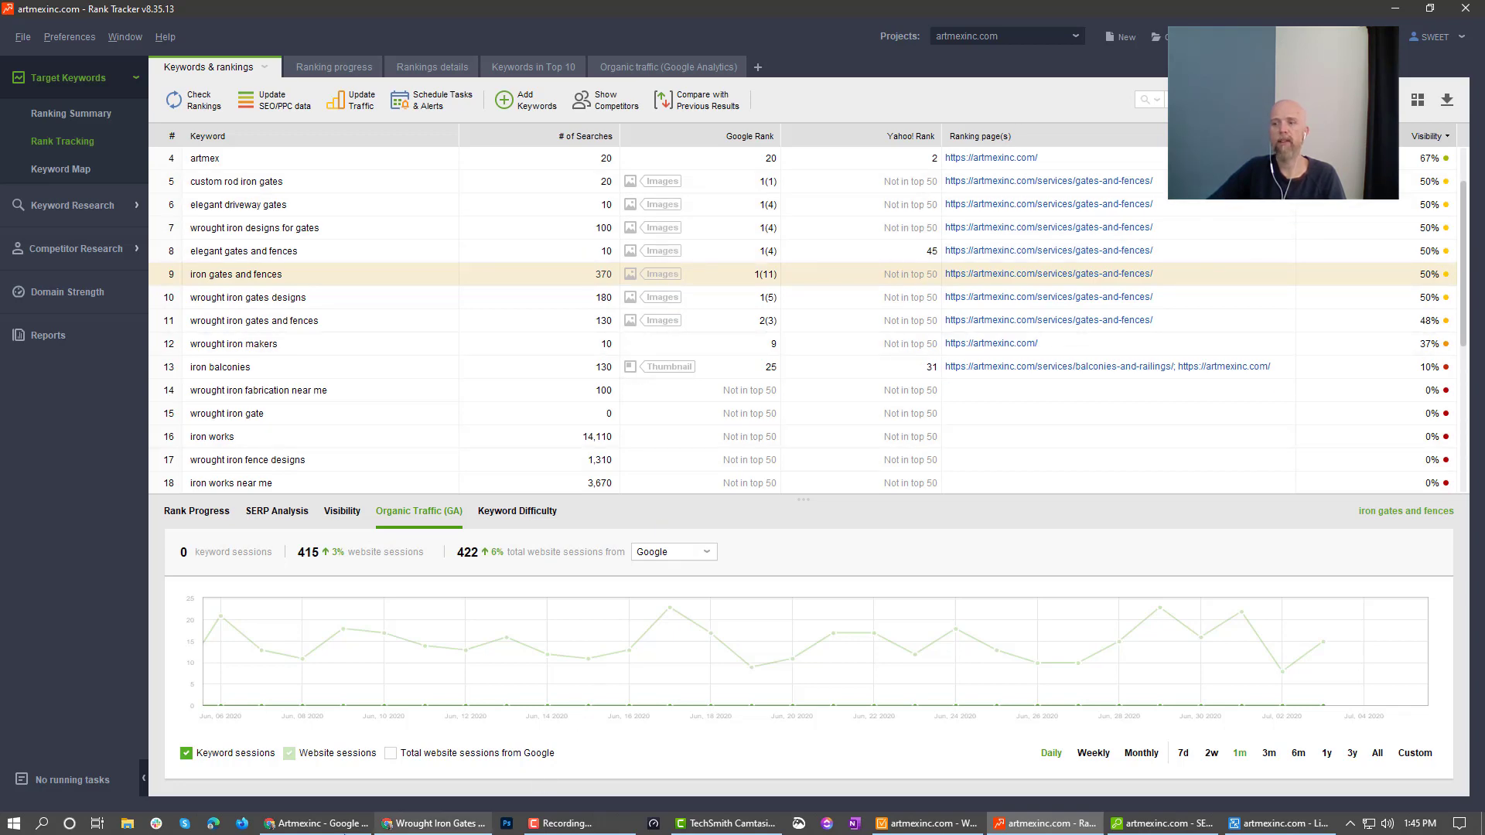
pyautogui.click(308, 824)
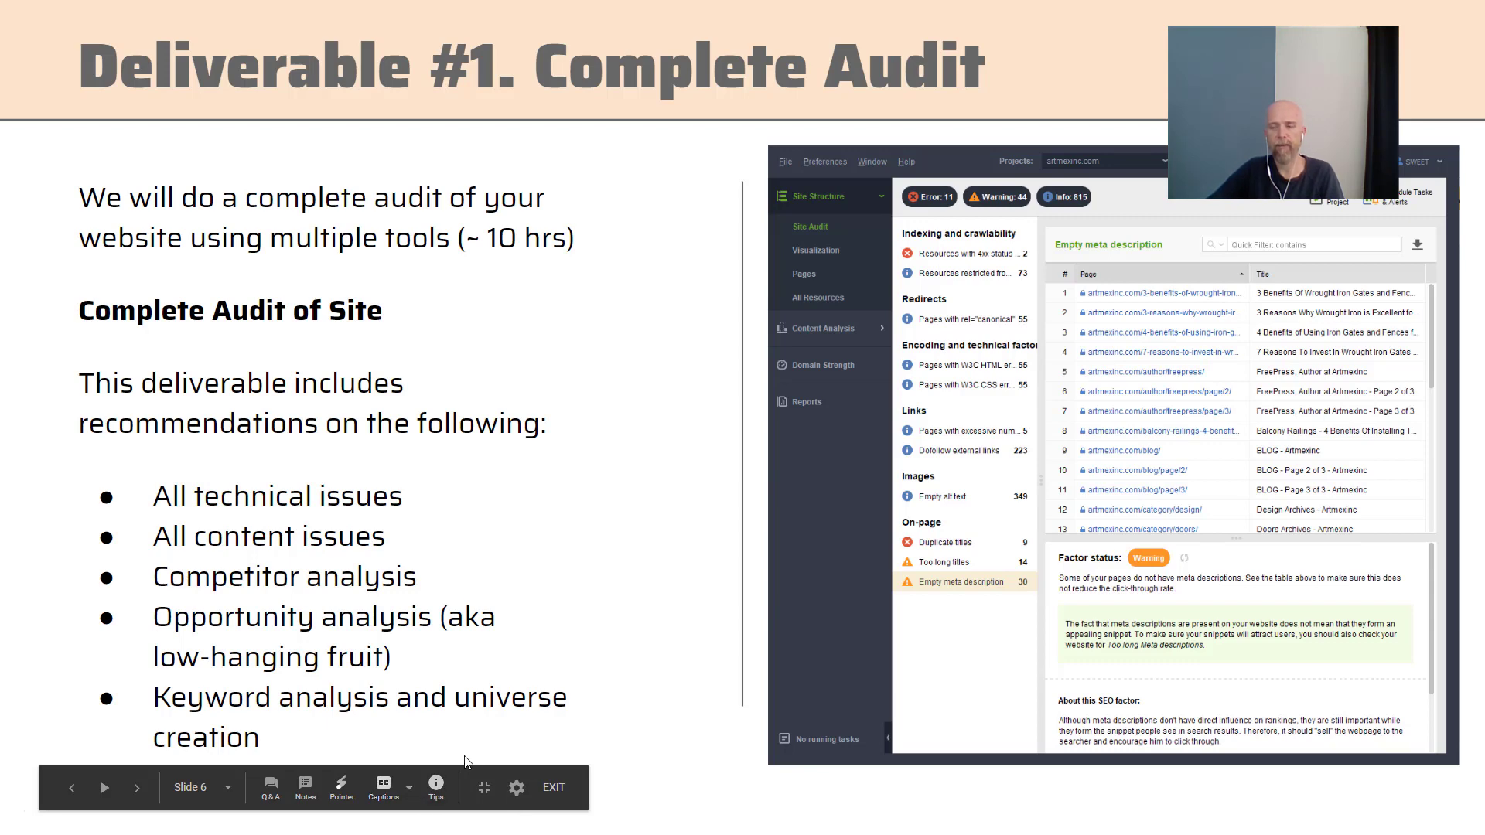
pyautogui.hotkey('alt', 'Tab')
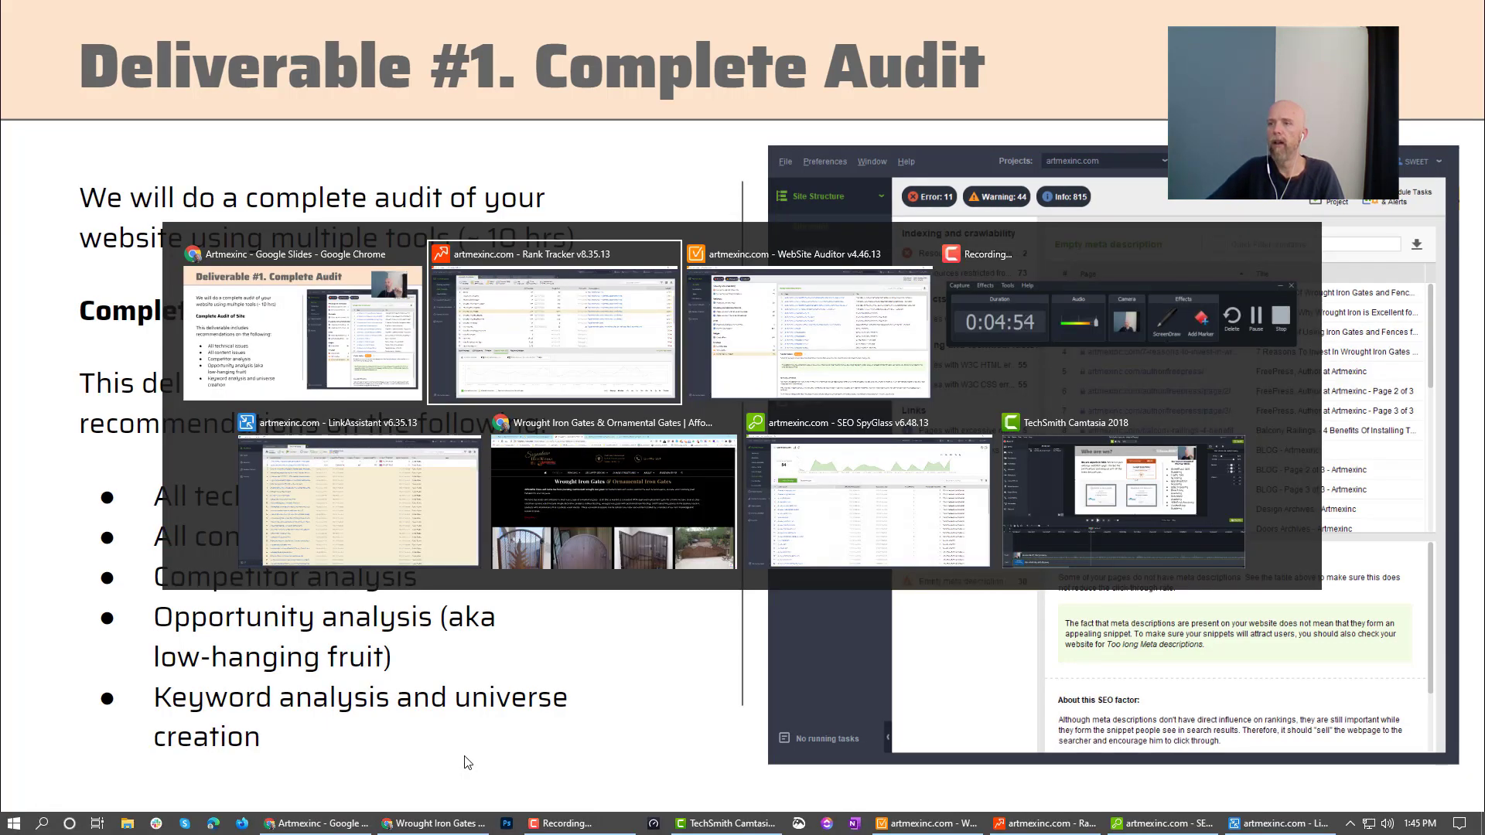
pyautogui.hotkey('alt', 'Tab')
pyautogui.hotkey('alt', 'Tab')
pyautogui.hotkey('alt', 'Tab')
pyautogui.hotkey('alt', 'Tab')
pyautogui.hotkey('alt', 'Tab')
pyautogui.hotkey('alt', 'Tab')
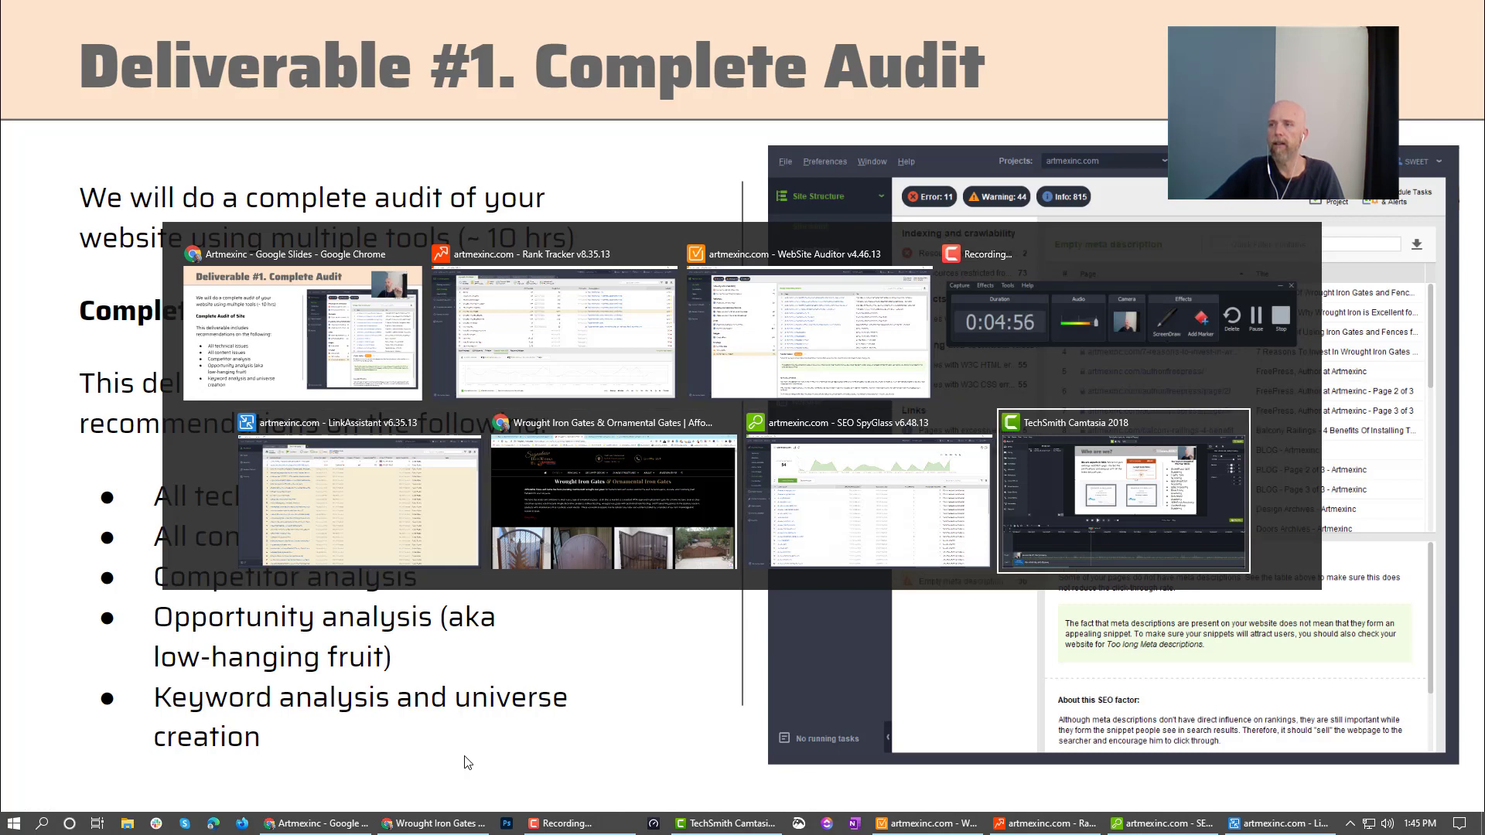
pyautogui.hotkey('alt', 'Tab')
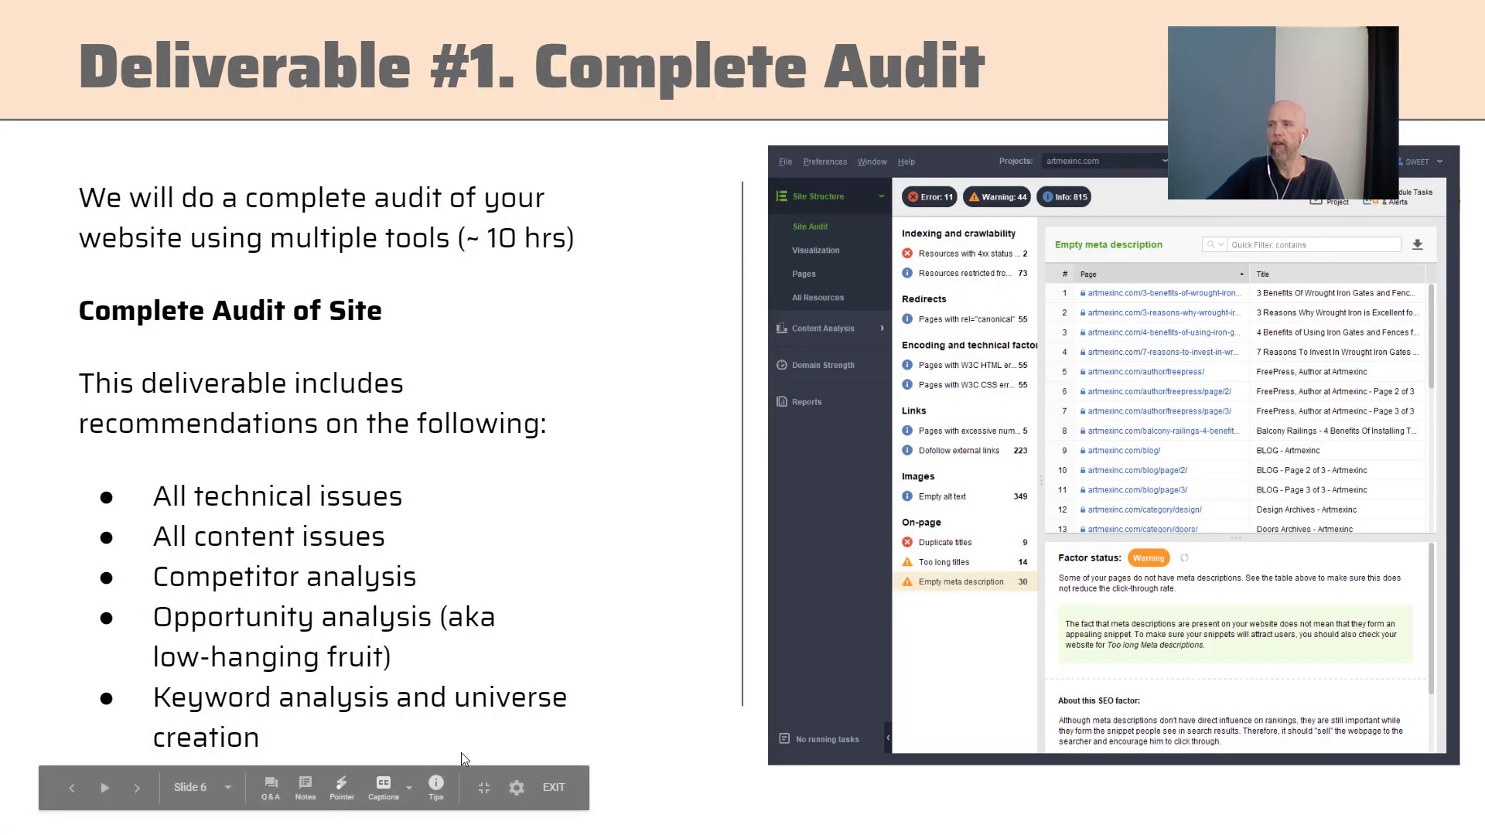
# Switch to the Chrome window with the Google results for "iron gates and fences" and locate the artmexinc.com picture among the images.
pyautogui.hotkey('alt', 'Tab')
pyautogui.hotkey('alt', 'Tab')
pyautogui.hotkey('alt', 'Tab')
pyautogui.hotkey('alt', 'Tab')
pyautogui.hotkey('alt', 'Tab')
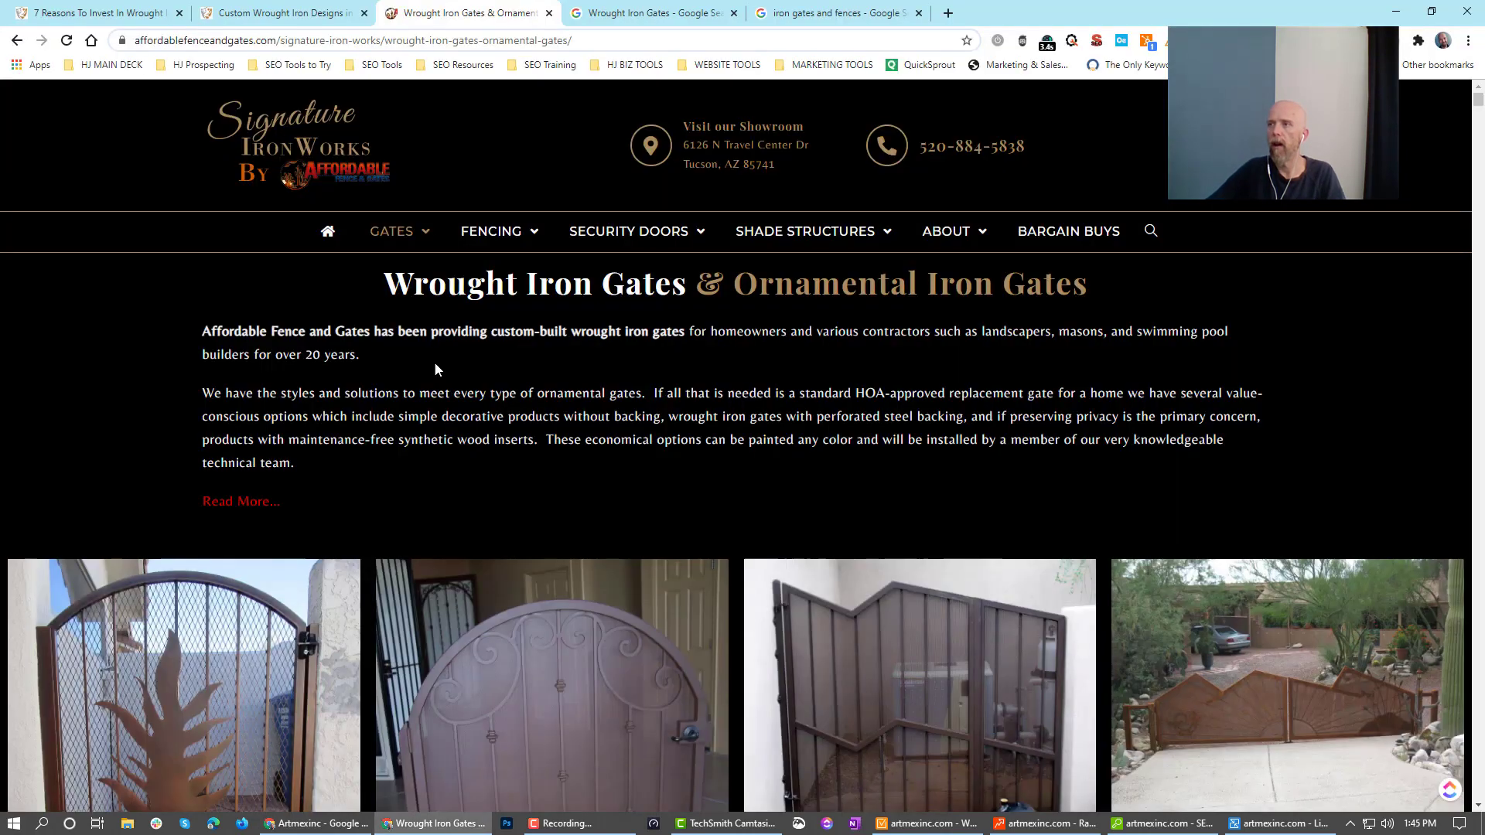
pyautogui.click(821, 13)
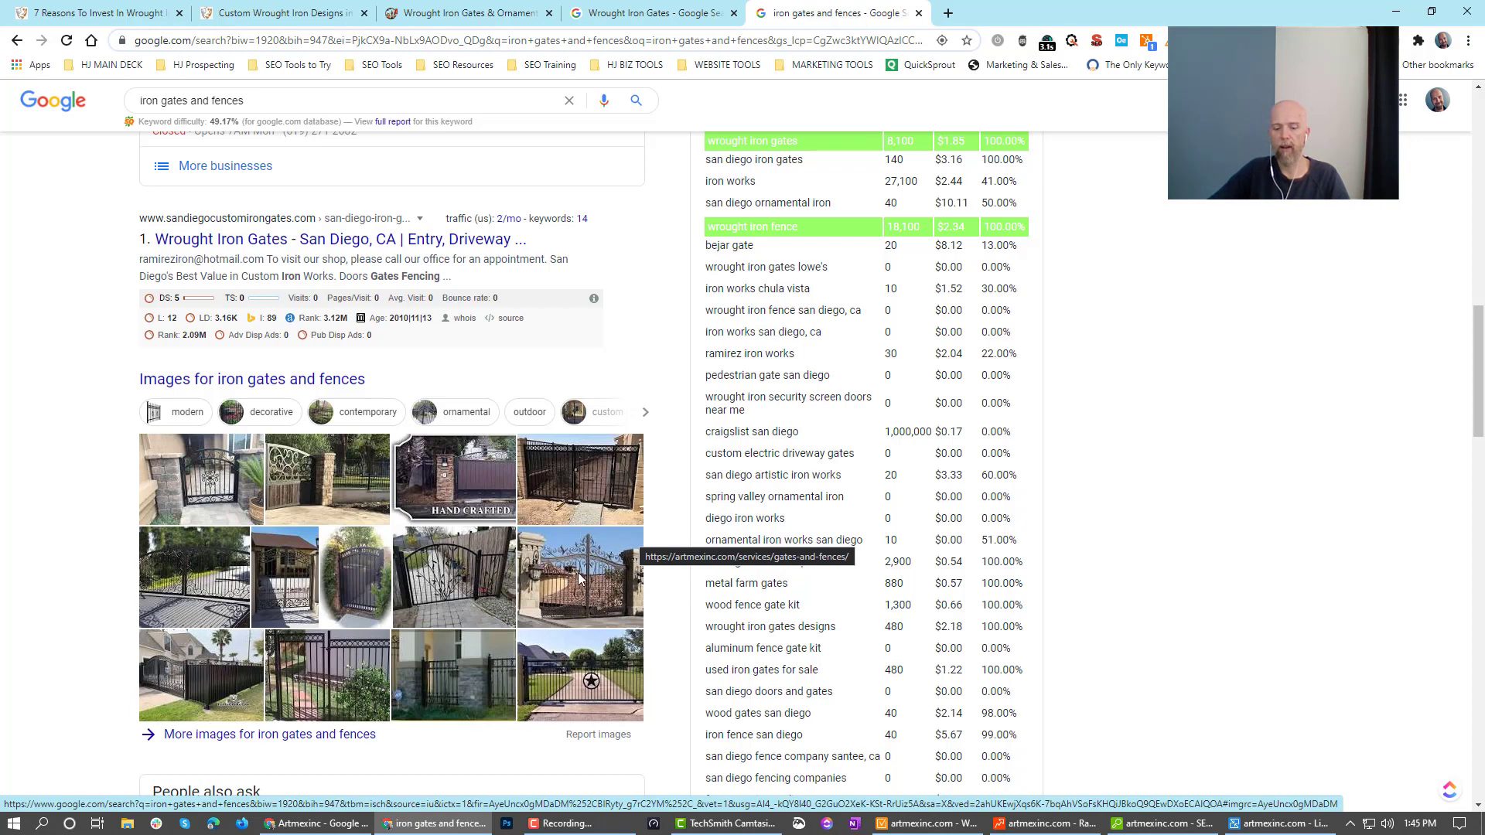
pyautogui.moveTo(571, 516)
pyautogui.mouseDown()
pyautogui.moveTo(512, 596)
pyautogui.moveTo(545, 522)
pyautogui.mouseUp()
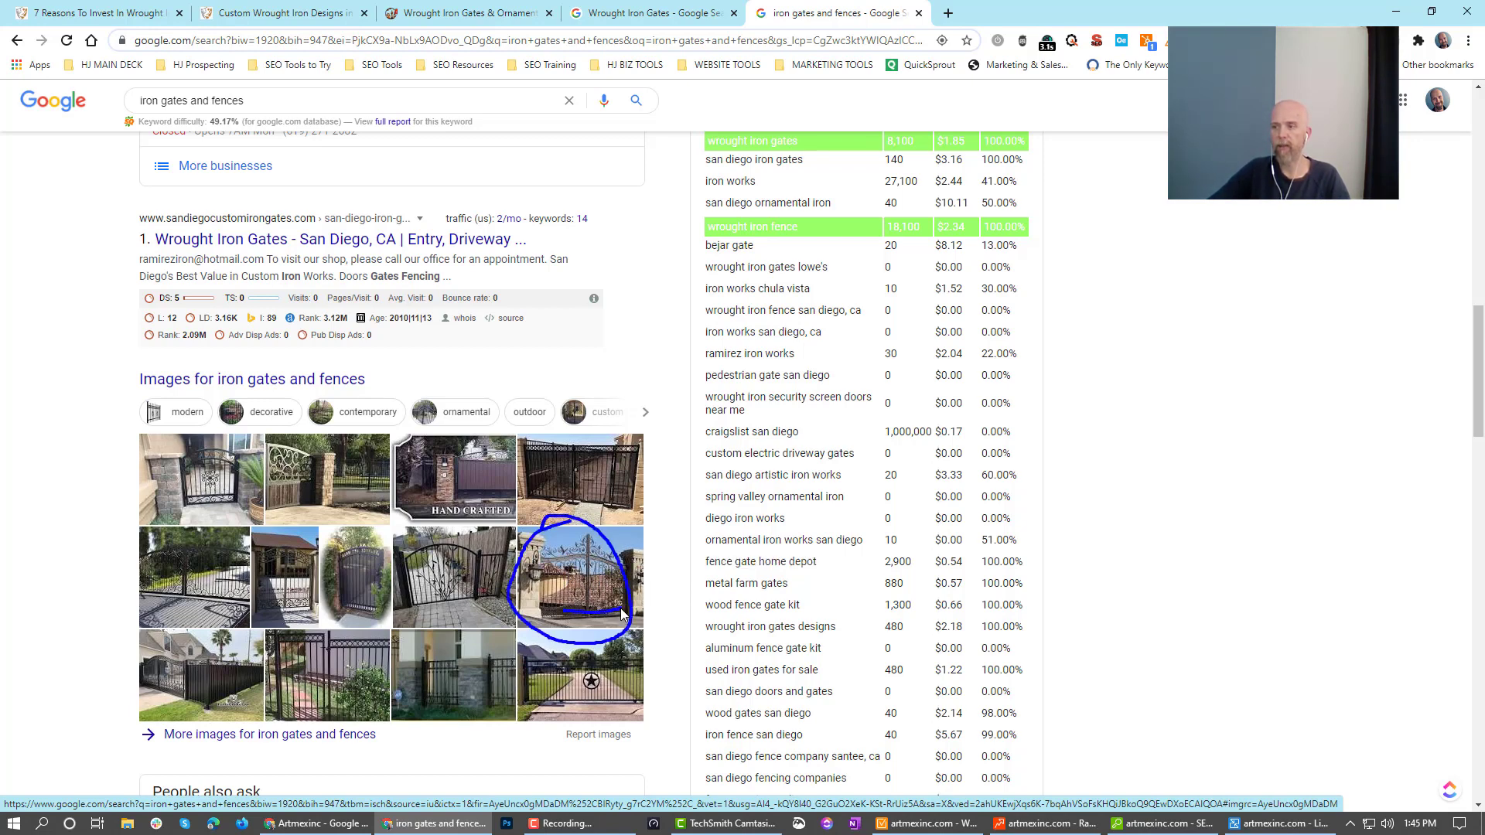
pyautogui.press('Escape')
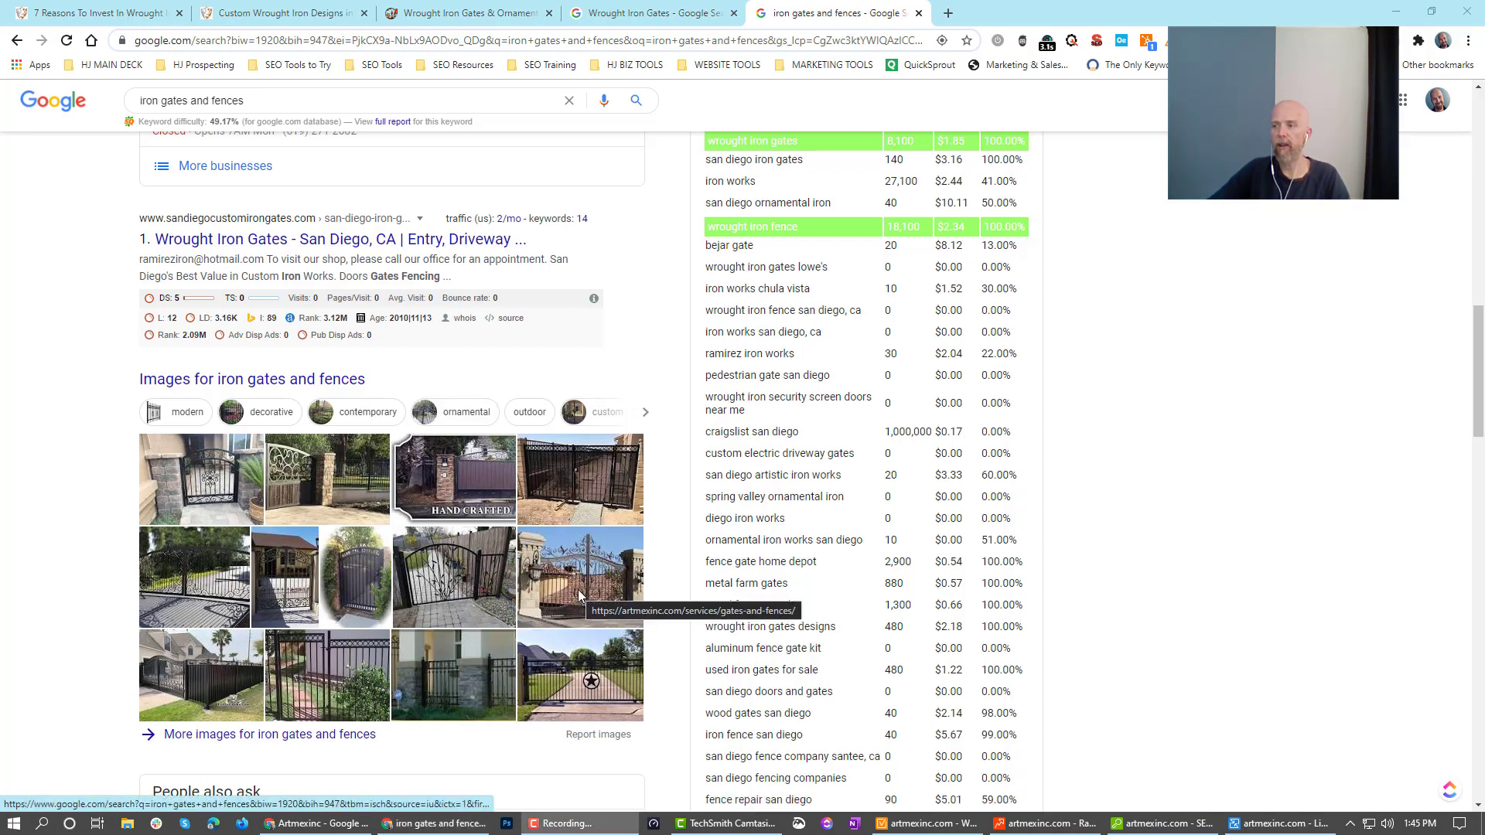
# Examine the Google listings around the image block for "iron gates and fences", comparing them with the artmexinc.com image placement.
pyautogui.scroll(3, 578, 589)
pyautogui.scroll(2, 457, 425)
pyautogui.scroll(-12, 460, 428)
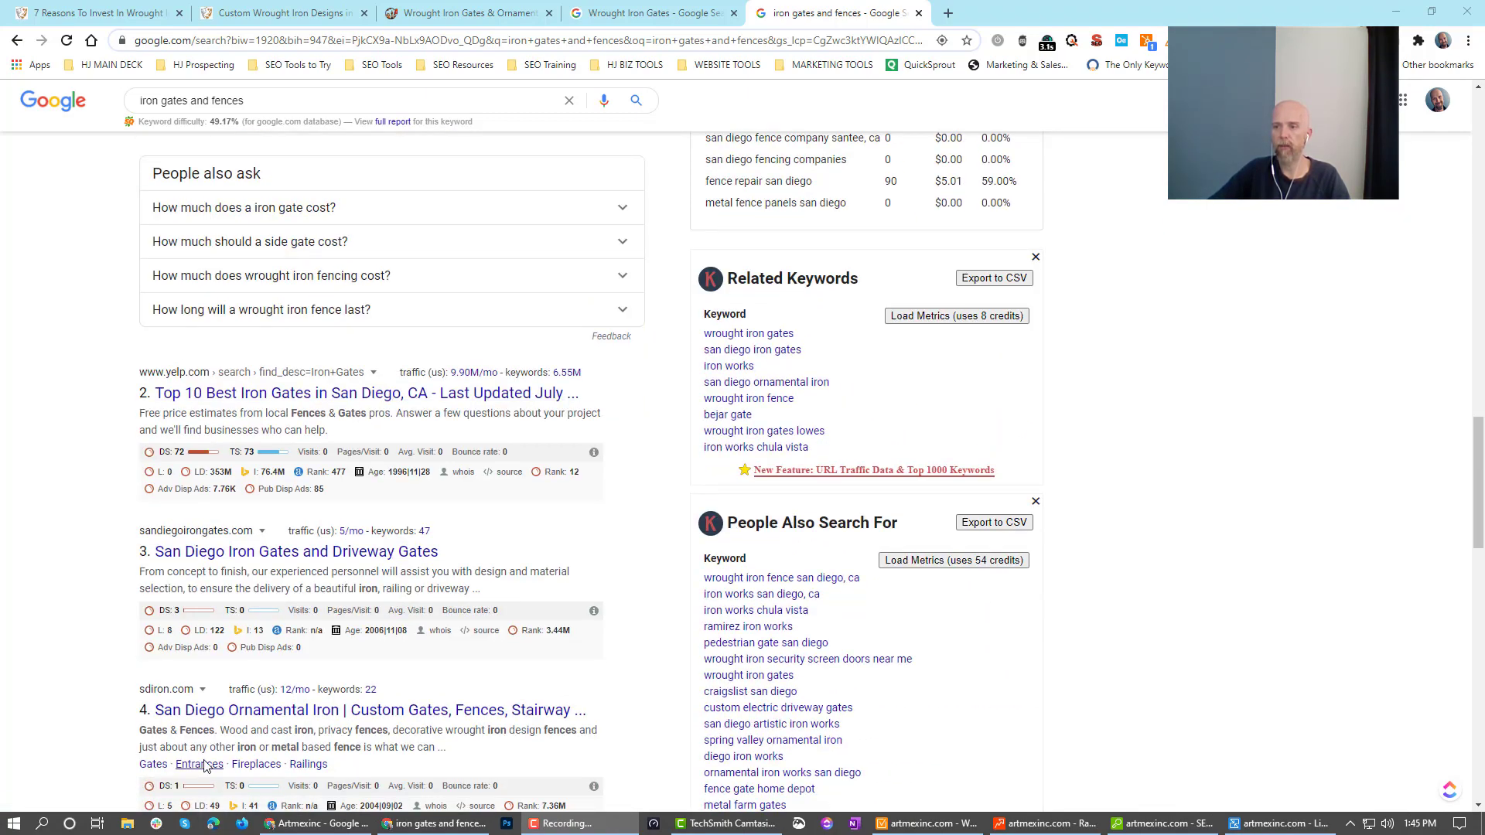
pyautogui.scroll(3, 365, 229)
pyautogui.scroll(3, 441, 274)
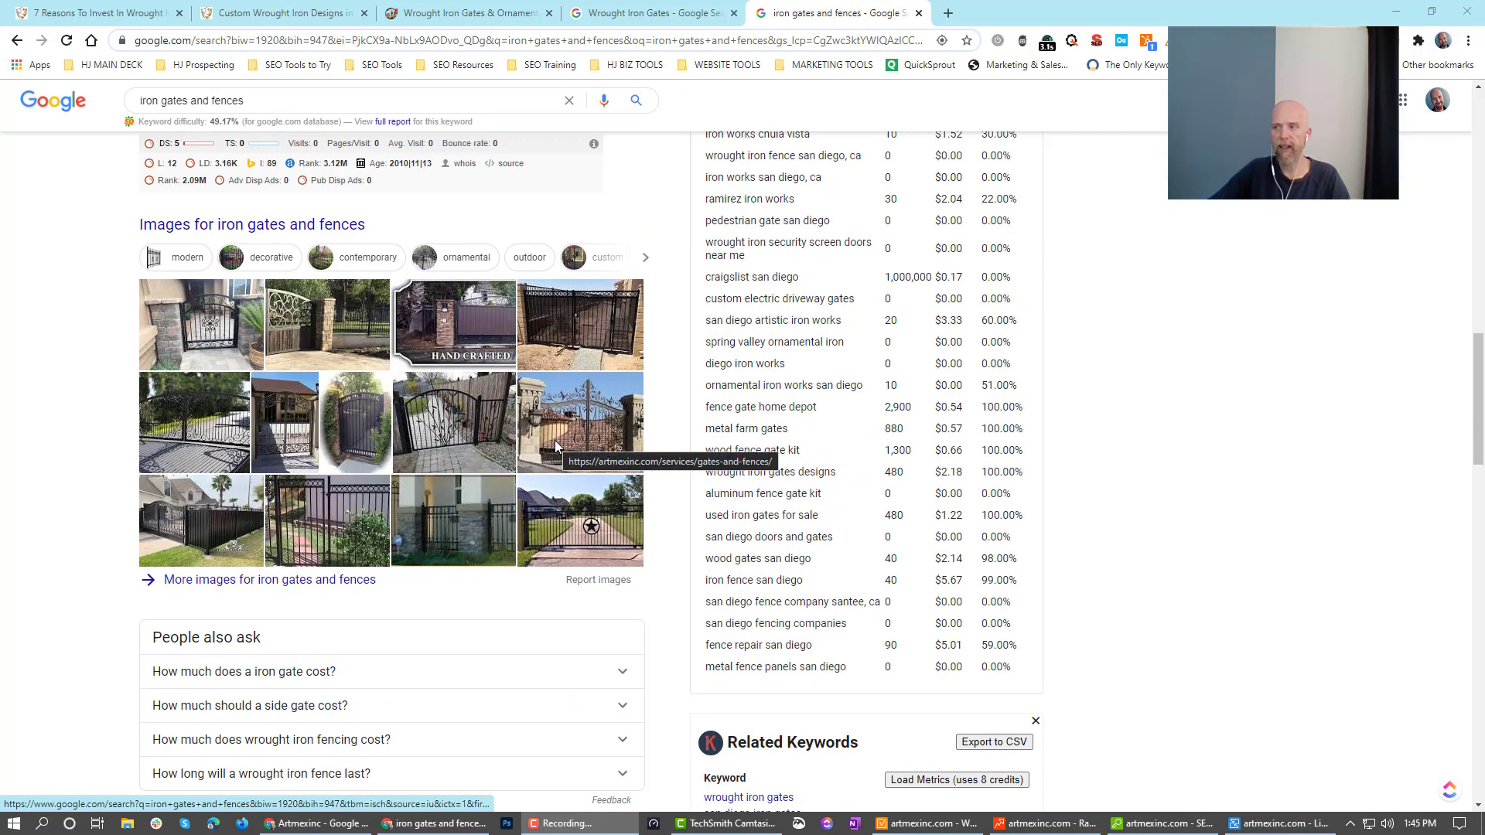
pyautogui.scroll(3, 554, 439)
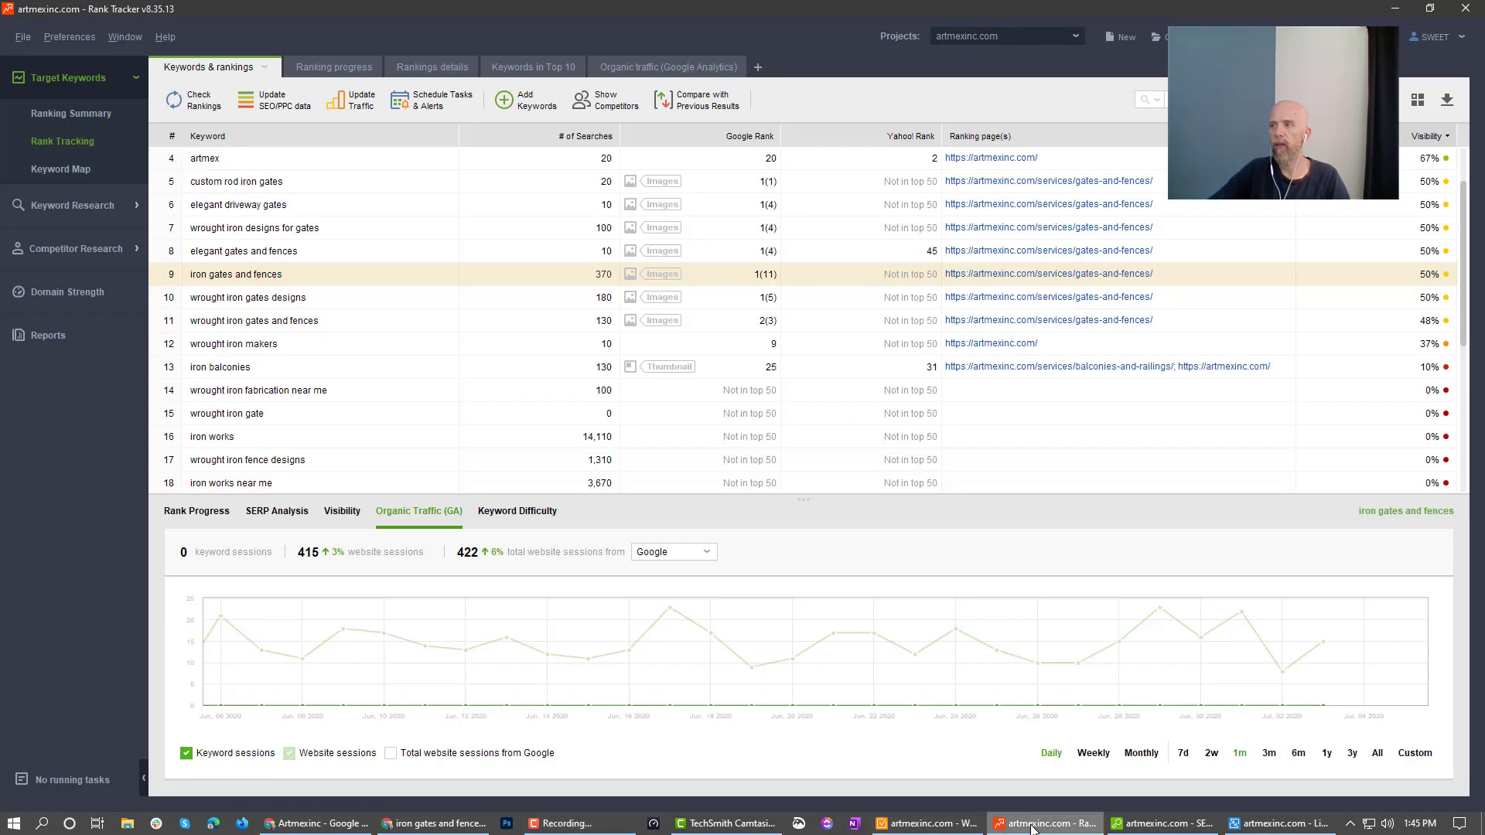
# Switch back to Rank Tracker and review all researched keywords in the Keyword Sandbox.
pyautogui.click(1045, 823)
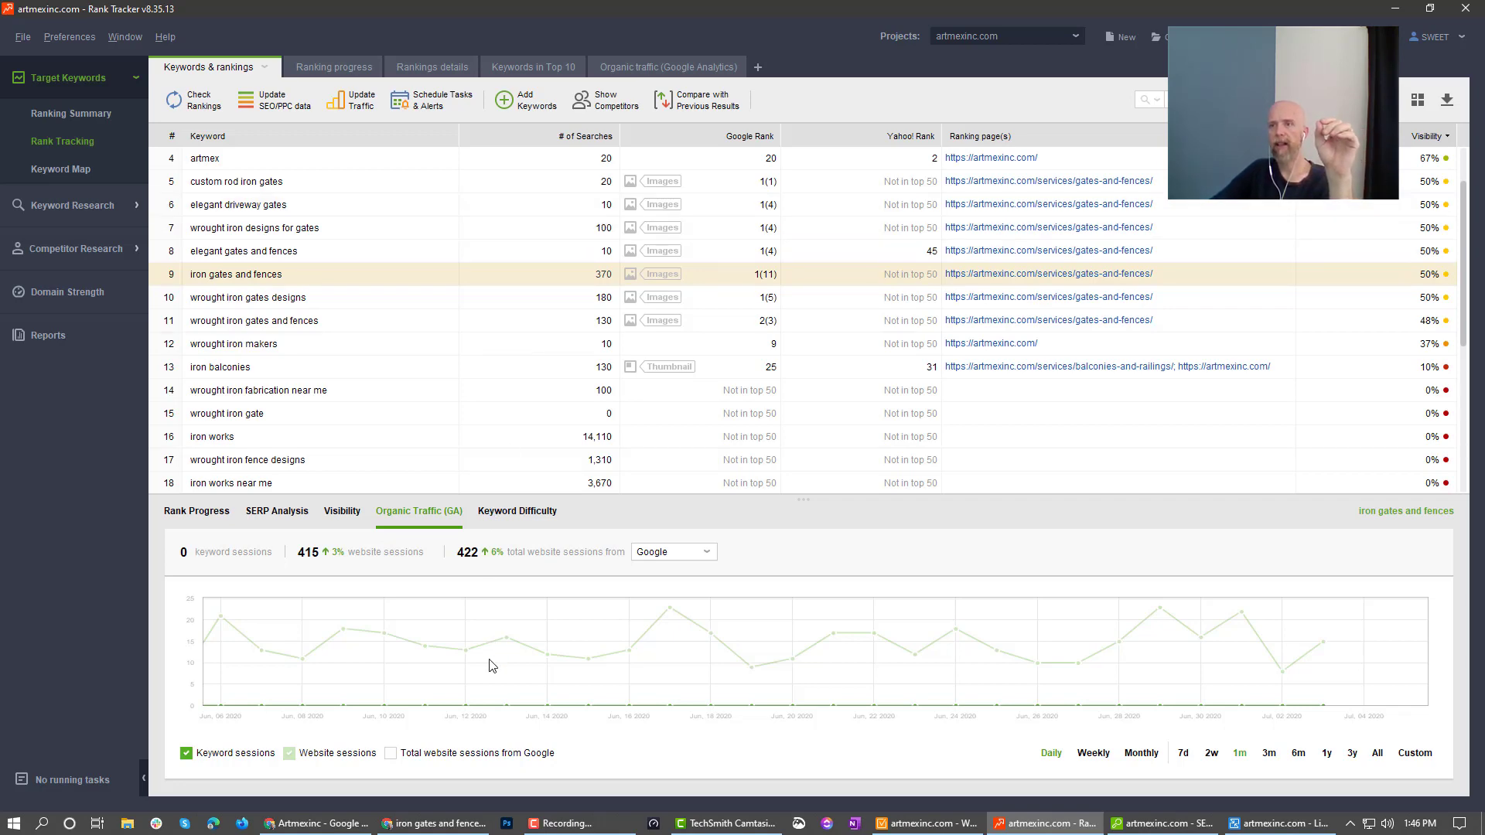
pyautogui.click(113, 206)
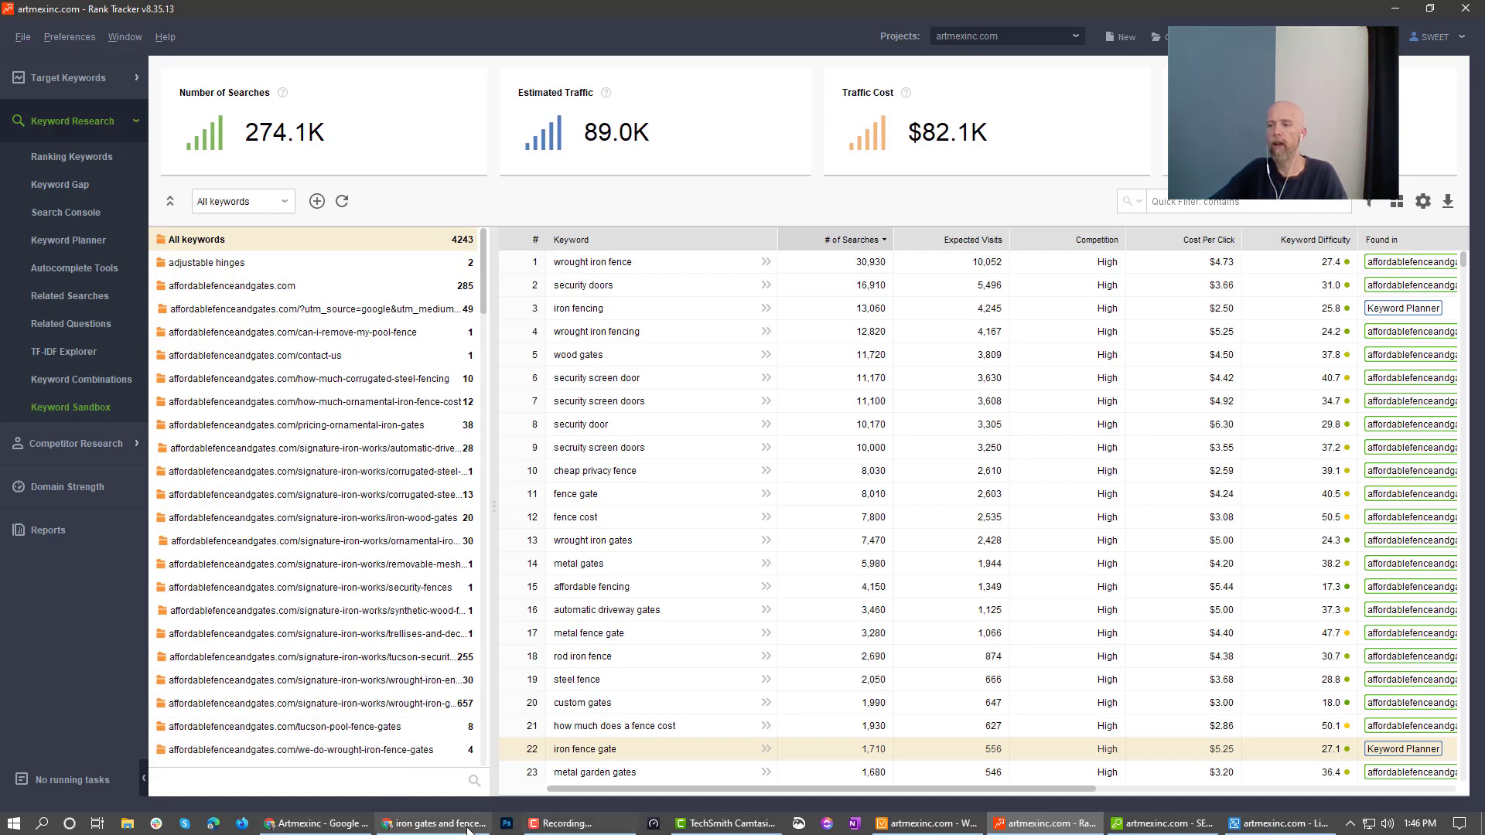
# Switch to WebSite Auditor and review the on-page data for the site's pages.
pyautogui.click(920, 826)
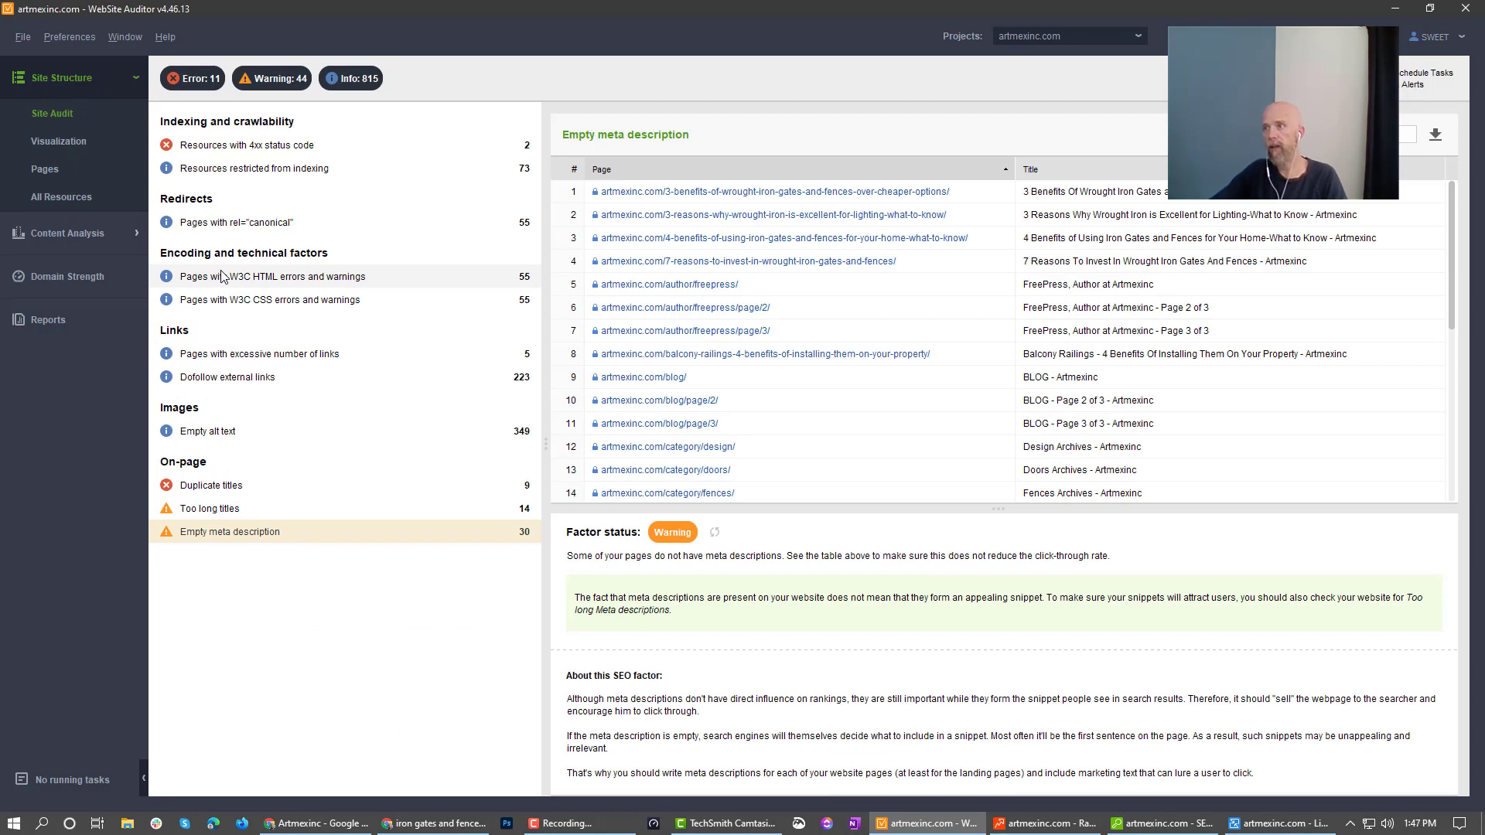
pyautogui.click(58, 169)
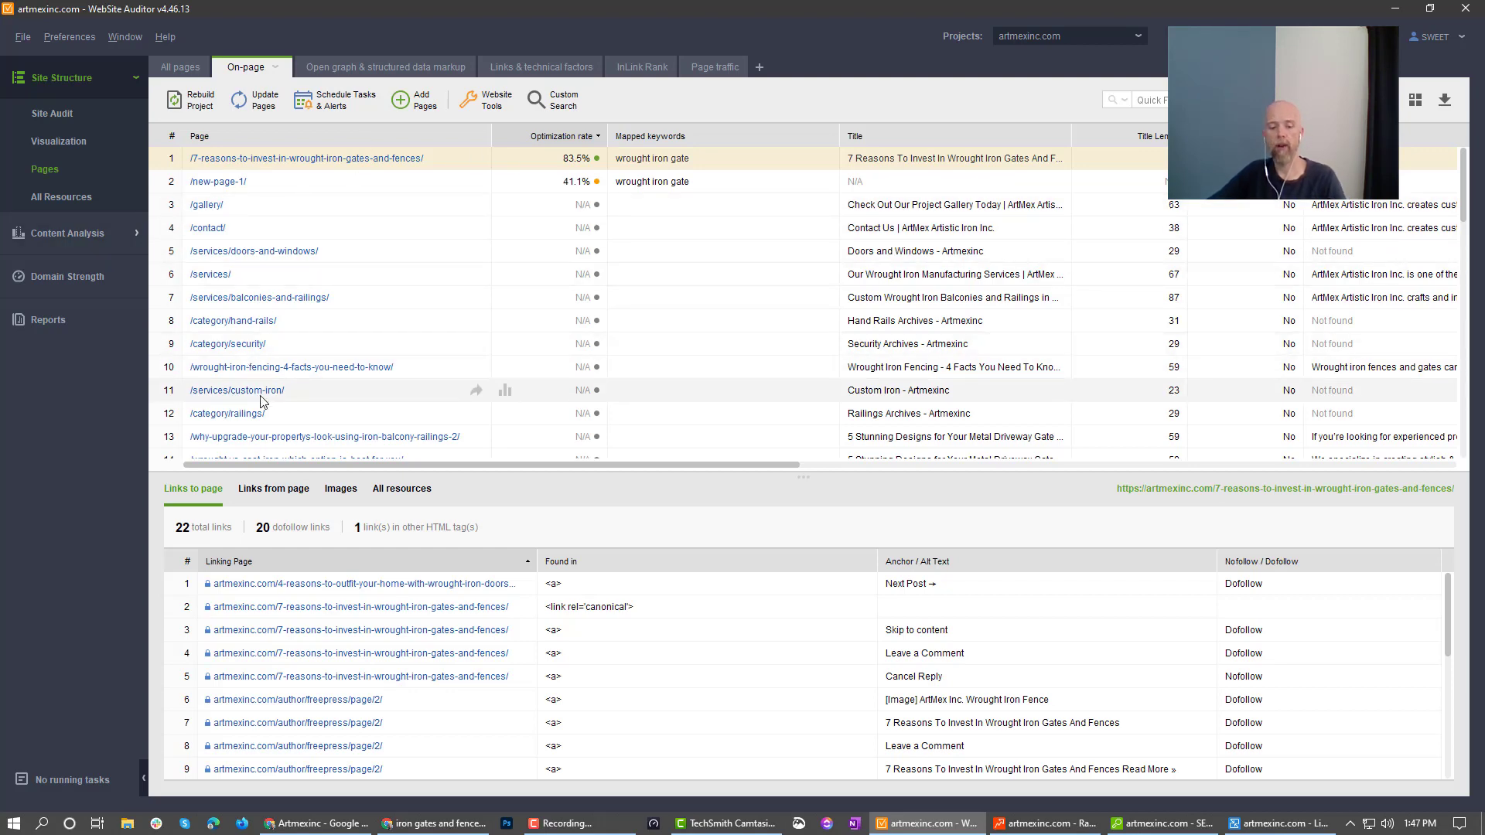
# Switch to the Artmexinc Google Slides presentation and advance to the "Deliverable #2. Complete Strategy" slide.
pyautogui.hotkey('alt', 'Tab')
pyautogui.hotkey('alt', 'Tab')
pyautogui.hotkey('alt', 'Tab')
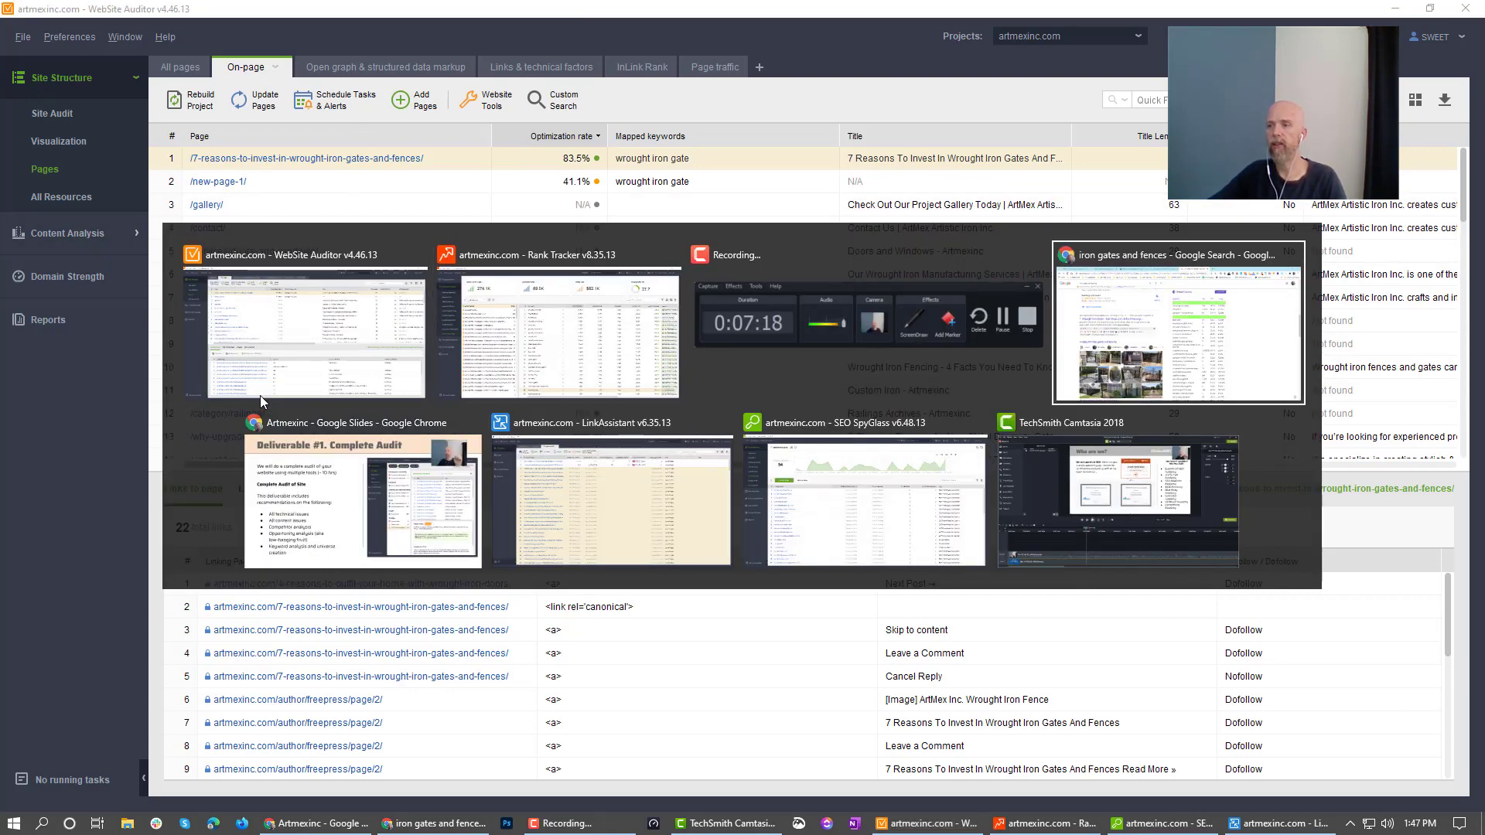
pyautogui.hotkey('alt', 'Tab')
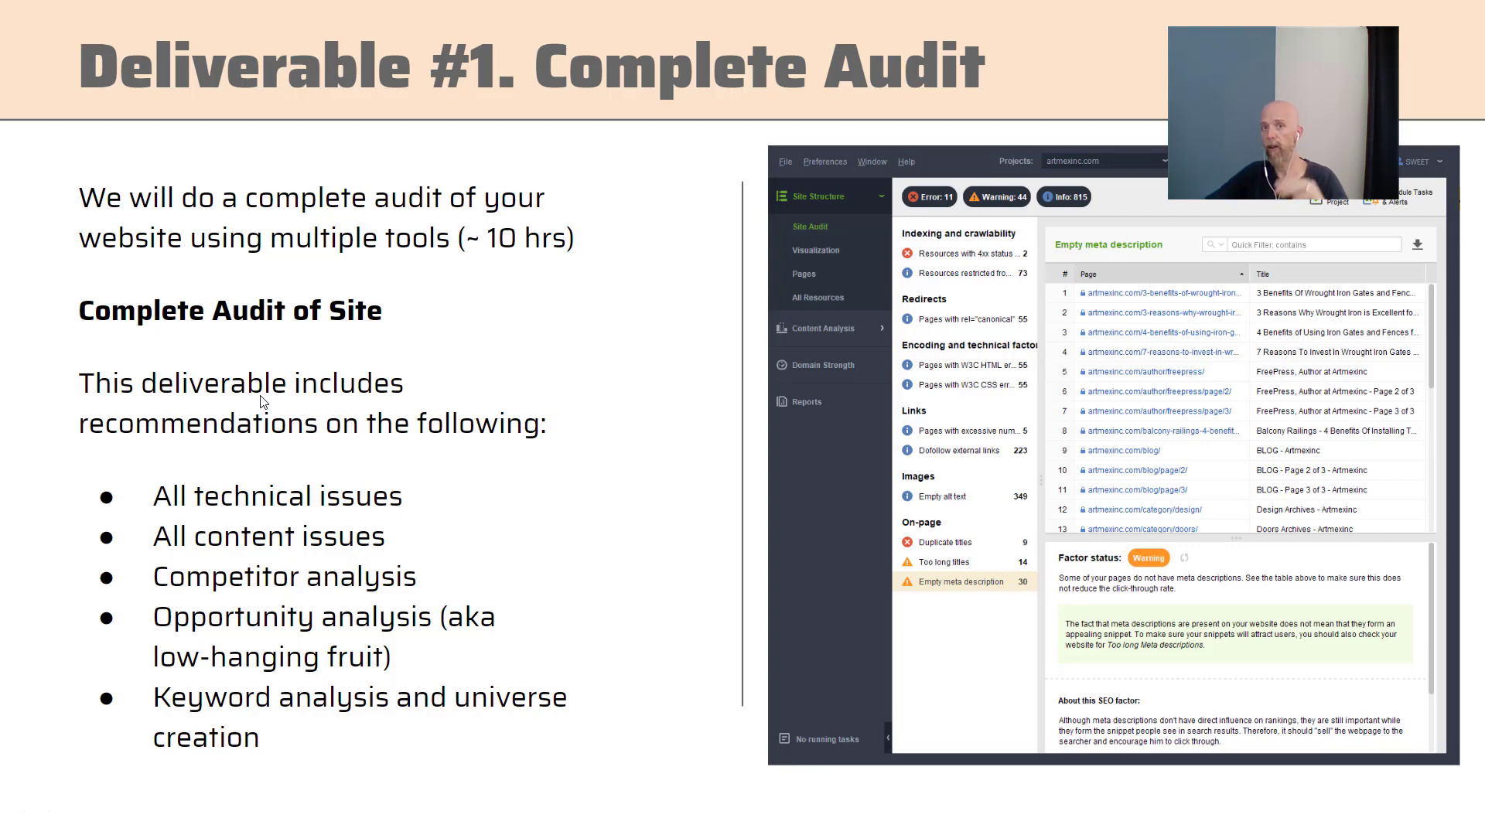
pyautogui.press('Right')
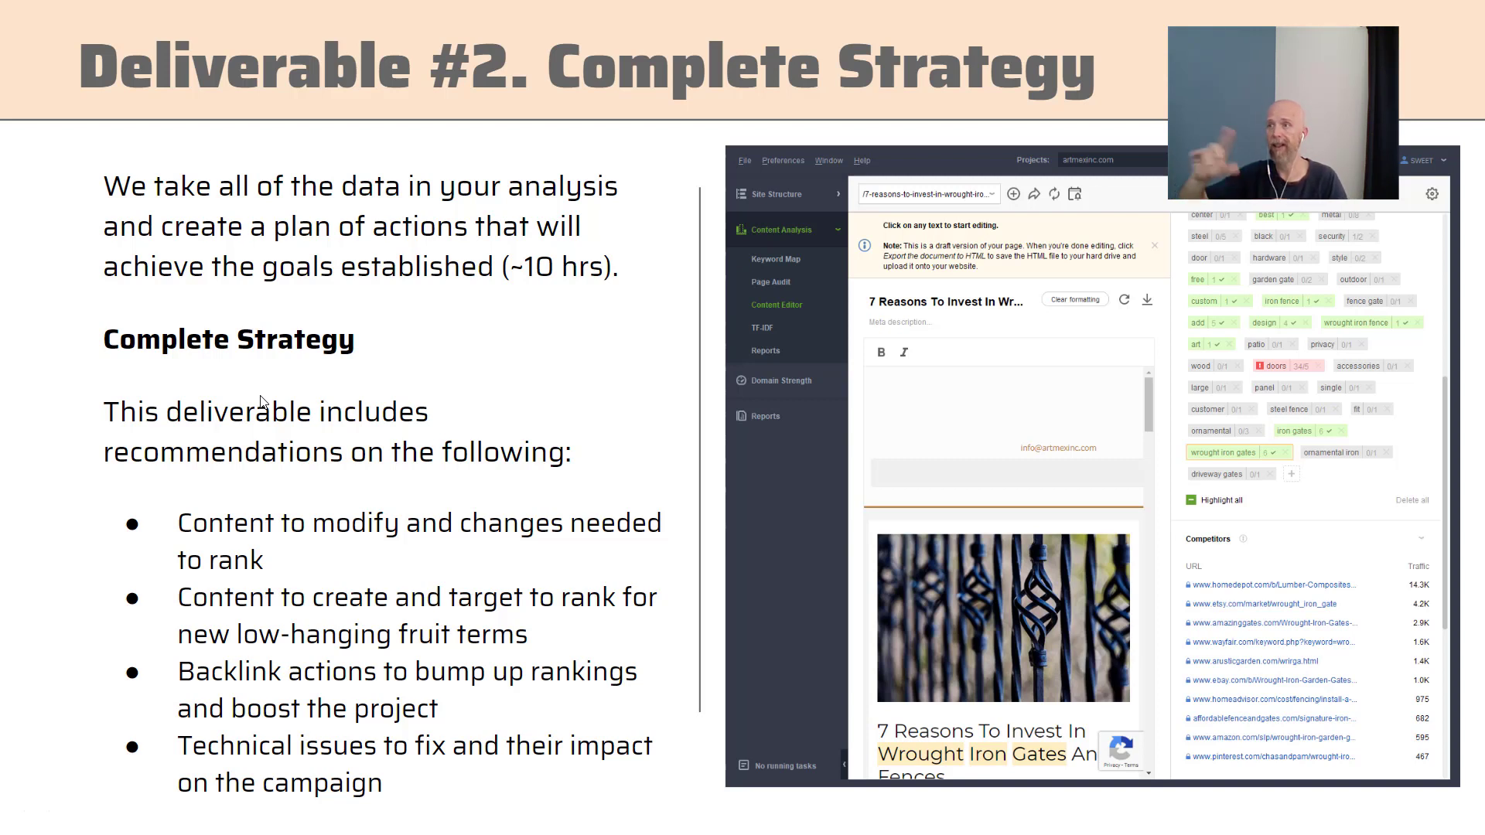
# Return to WebSite Auditor and review the 7-reasons-to-invest article in the Content Editor along with its recommended keywords.
pyautogui.hotkey('alt', 'Tab')
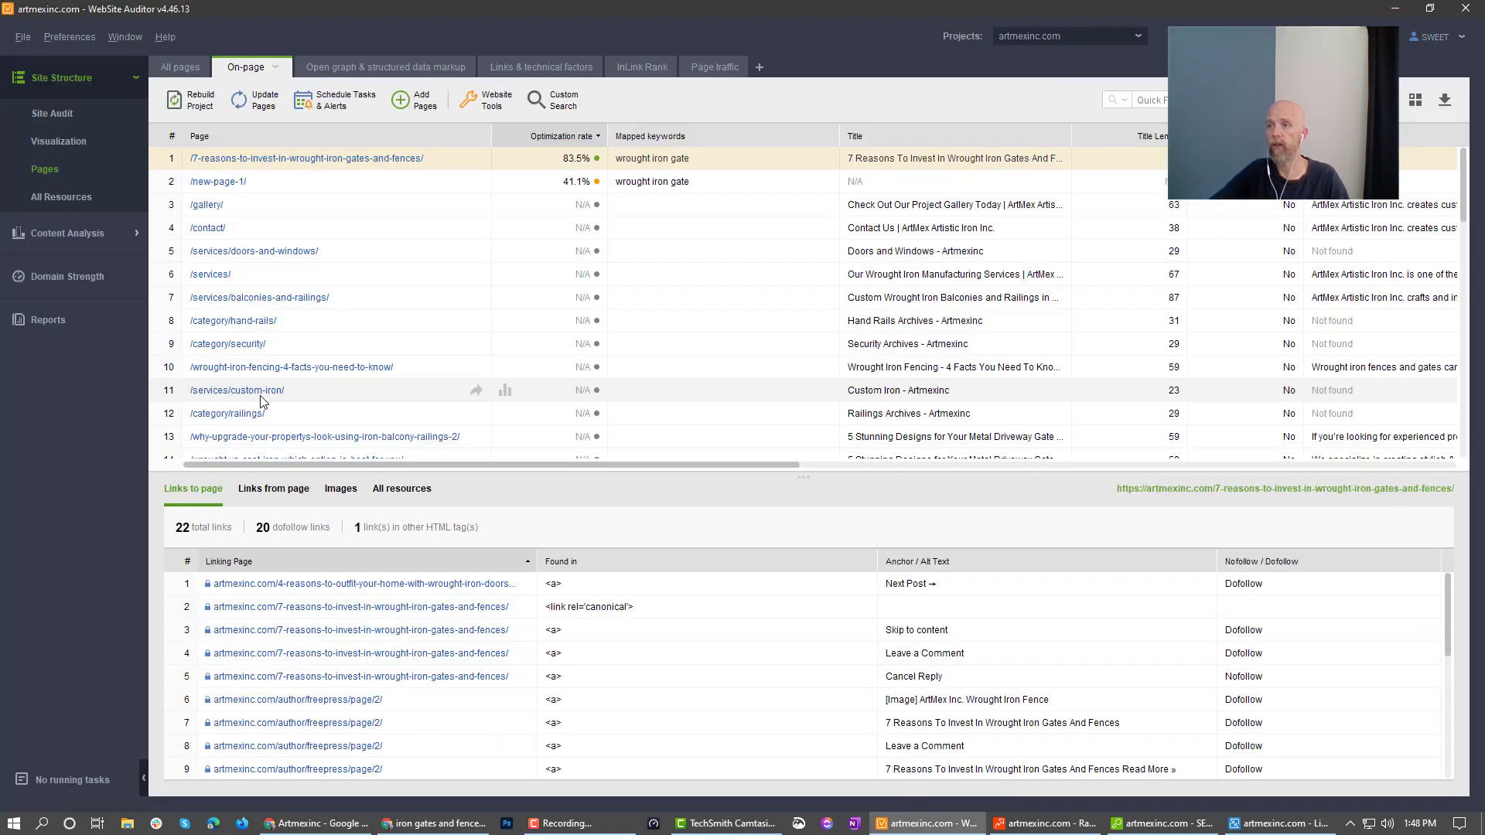
pyautogui.click(117, 240)
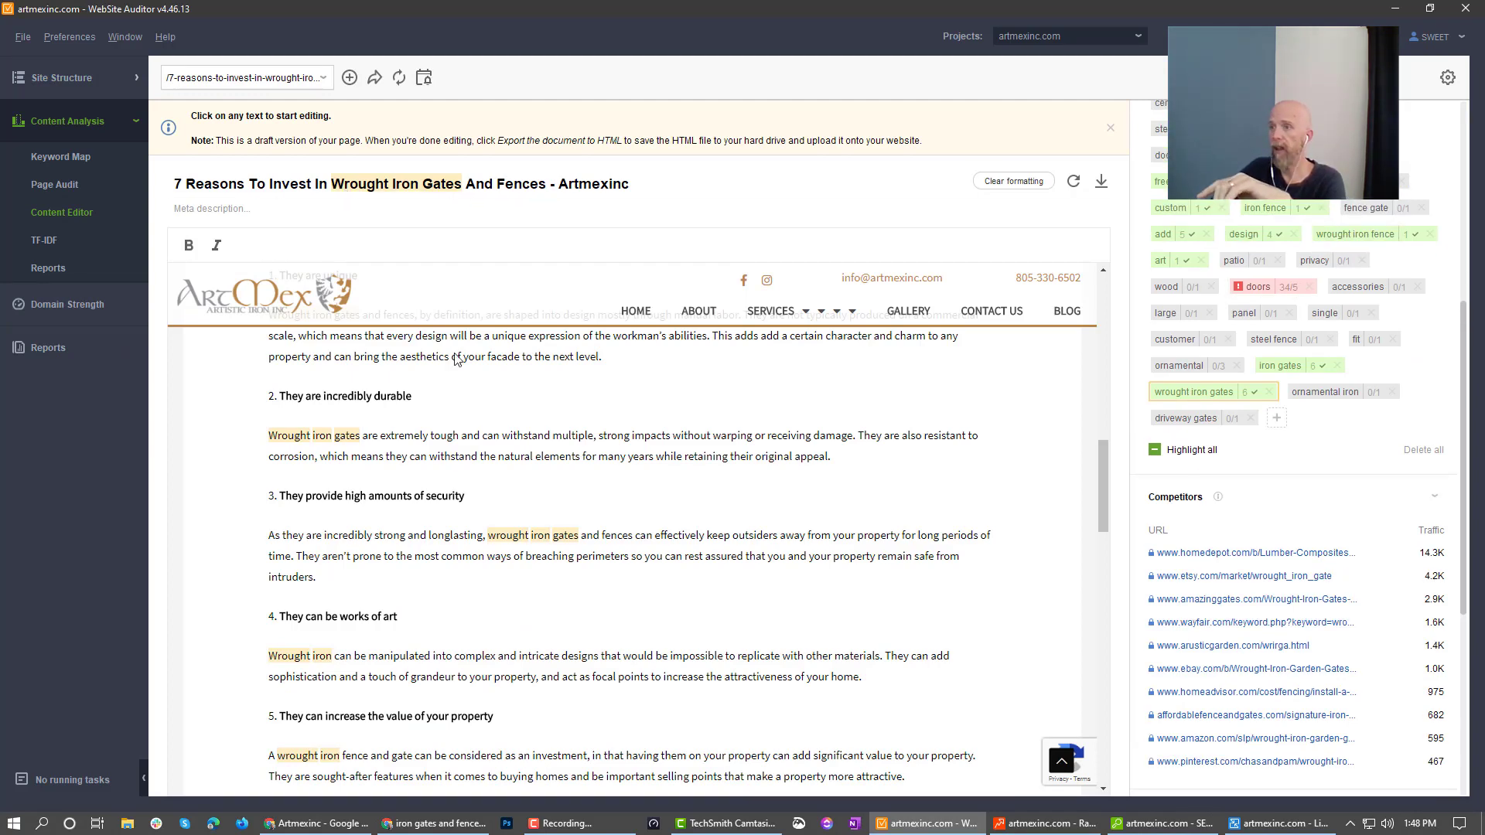
pyautogui.scroll(1, 503, 480)
pyautogui.scroll(1, 503, 480)
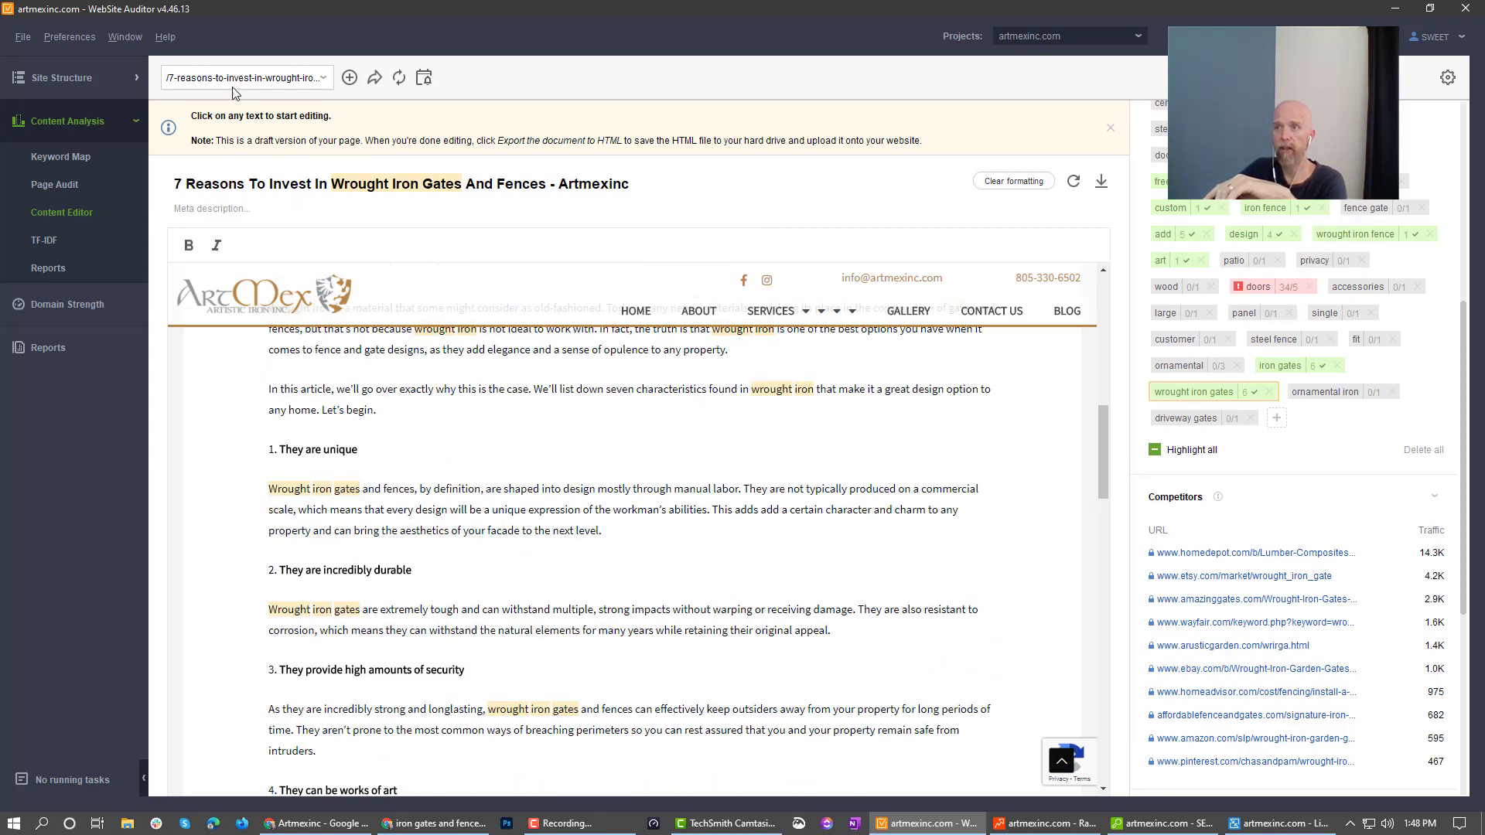
pyautogui.scroll(1, 773, 387)
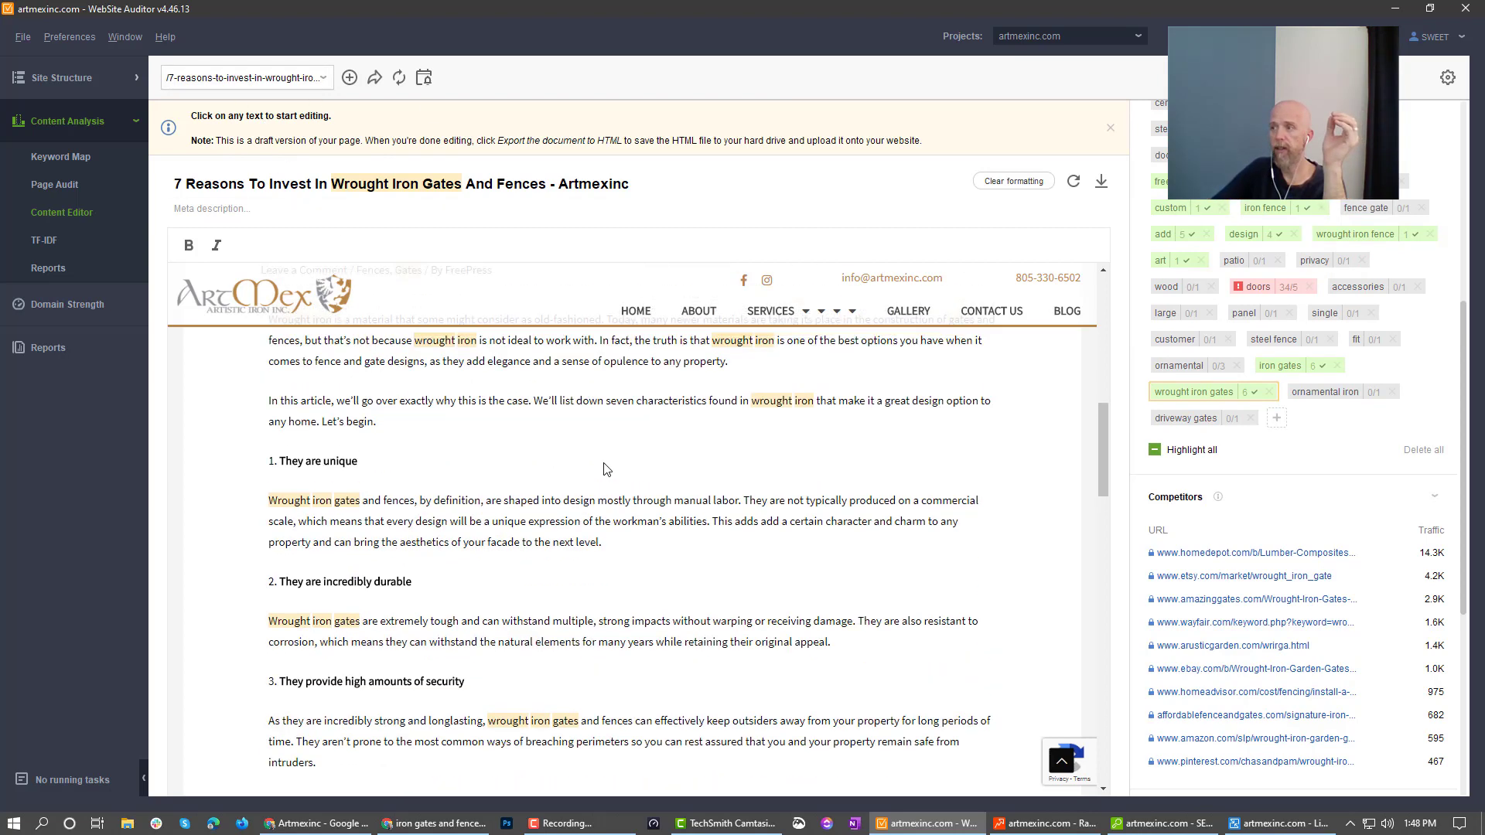
pyautogui.scroll(3, 1203, 313)
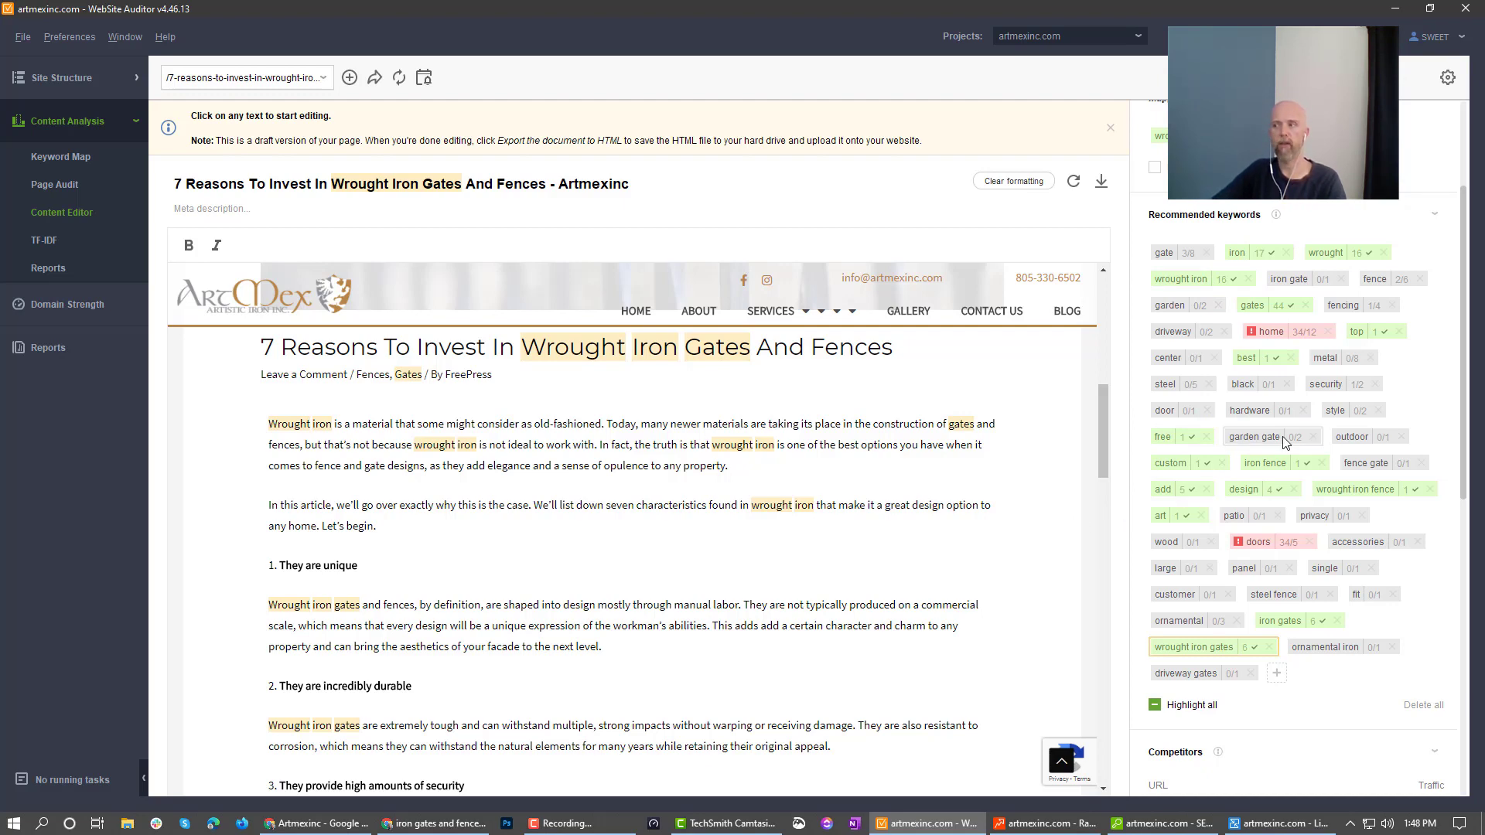
# Review the article's competitors in the Content Editor and temporarily circle the affordablefenceandgates.com entry with a freehand annotation.
pyautogui.scroll(-5, 1284, 442)
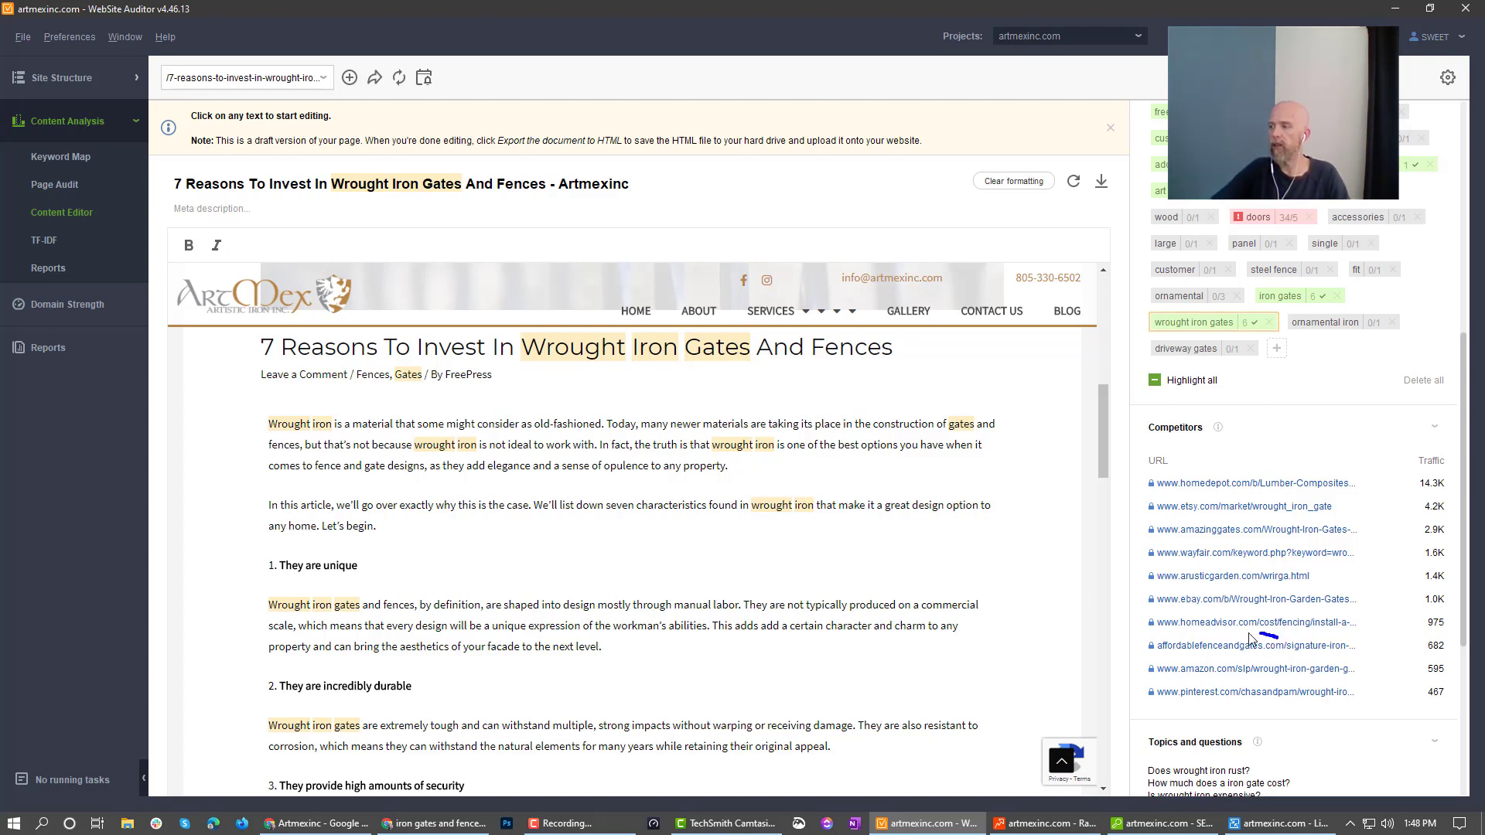
pyautogui.moveTo(1250, 639)
pyautogui.mouseDown()
pyautogui.moveTo(1119, 662)
pyautogui.moveTo(1343, 669)
pyautogui.moveTo(1440, 643)
pyautogui.moveTo(1246, 642)
pyautogui.mouseUp()
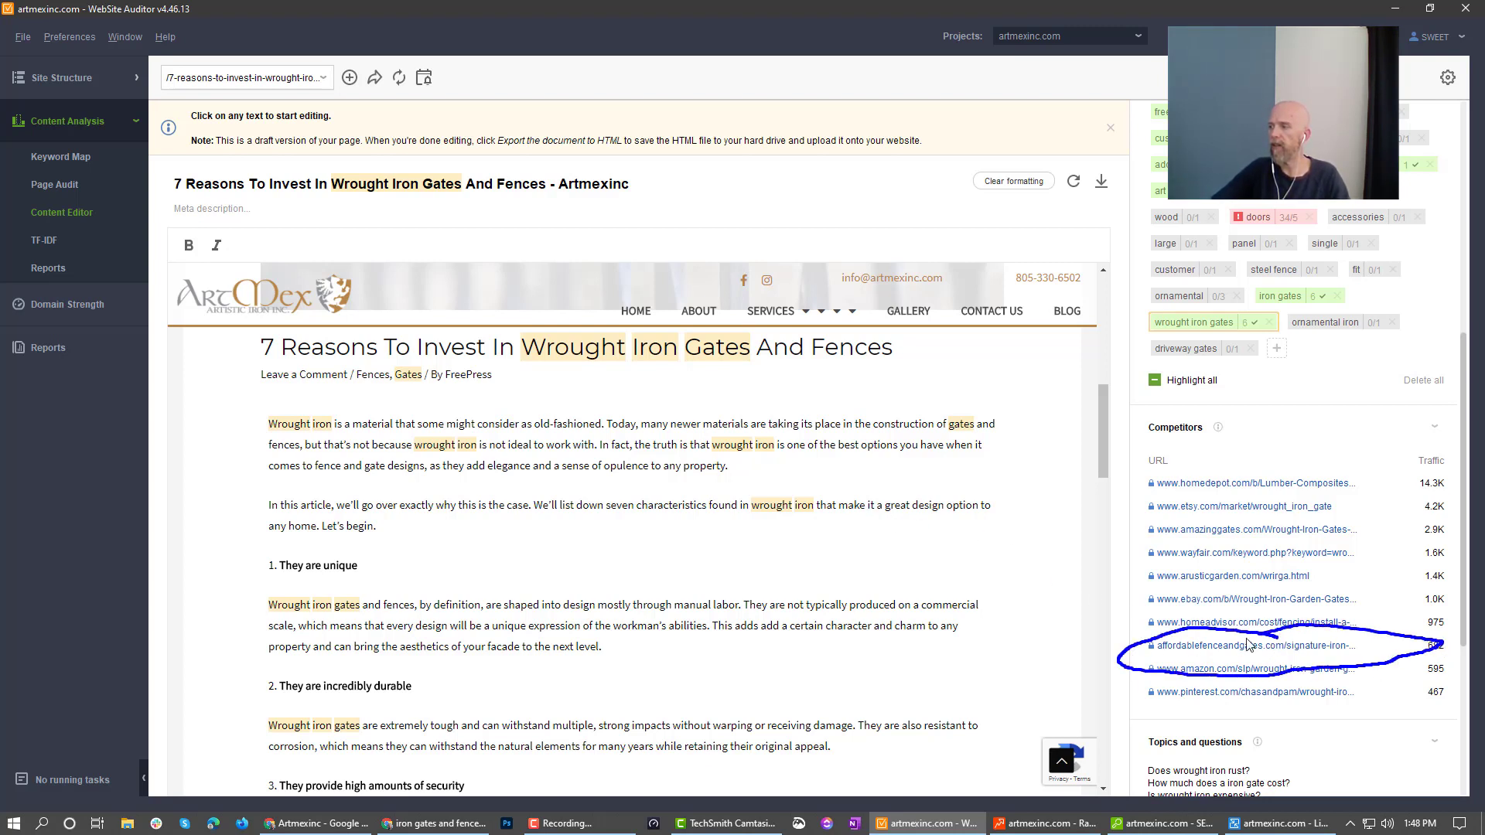
pyautogui.press('Escape')
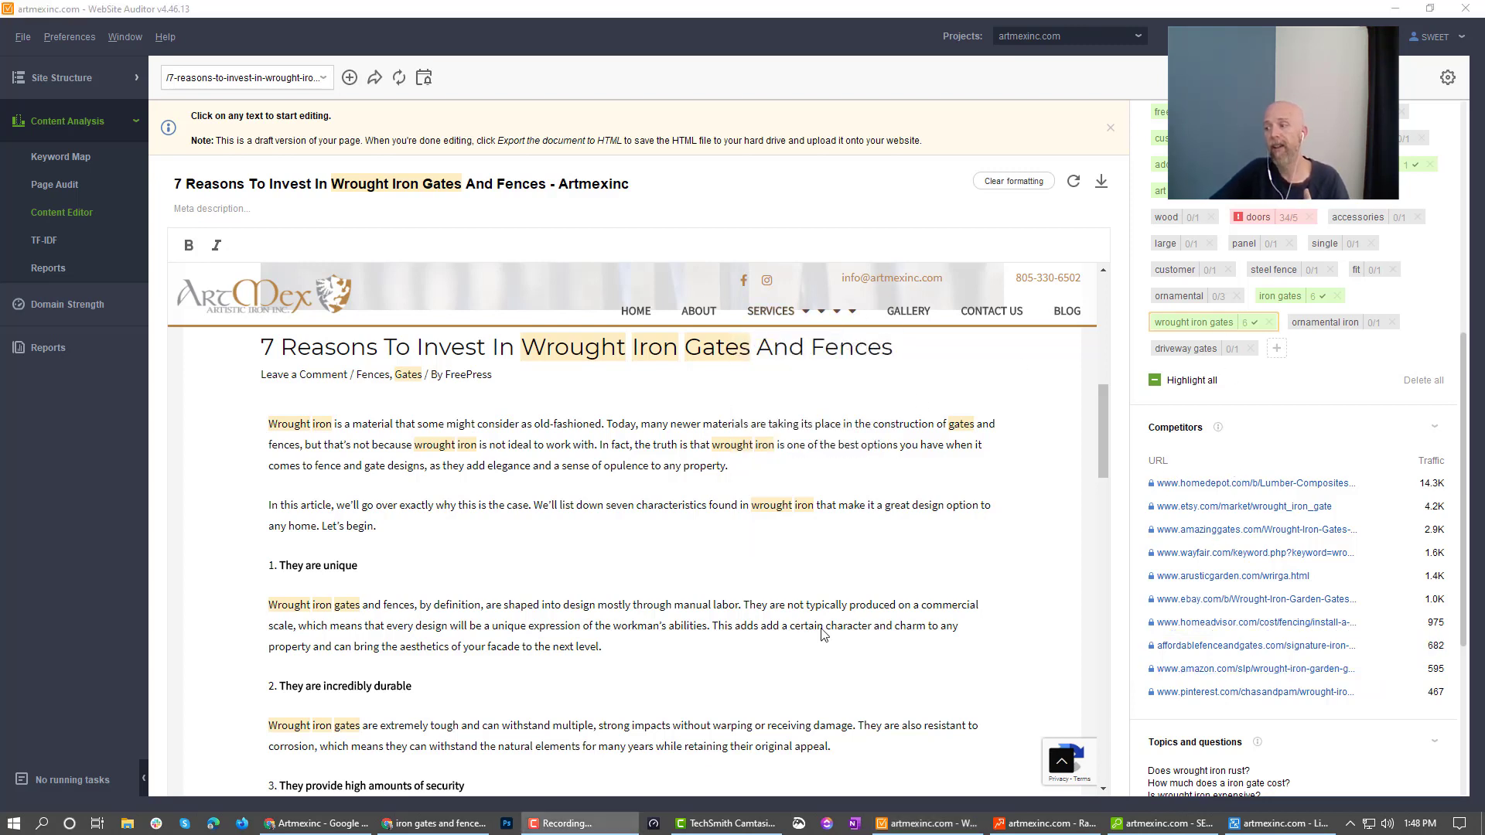
# Switch to SEO SpyGlass and compare the backlink profile summaries of the artmexinc.com and affordablefenceandgates.com projects.
pyautogui.click(1166, 823)
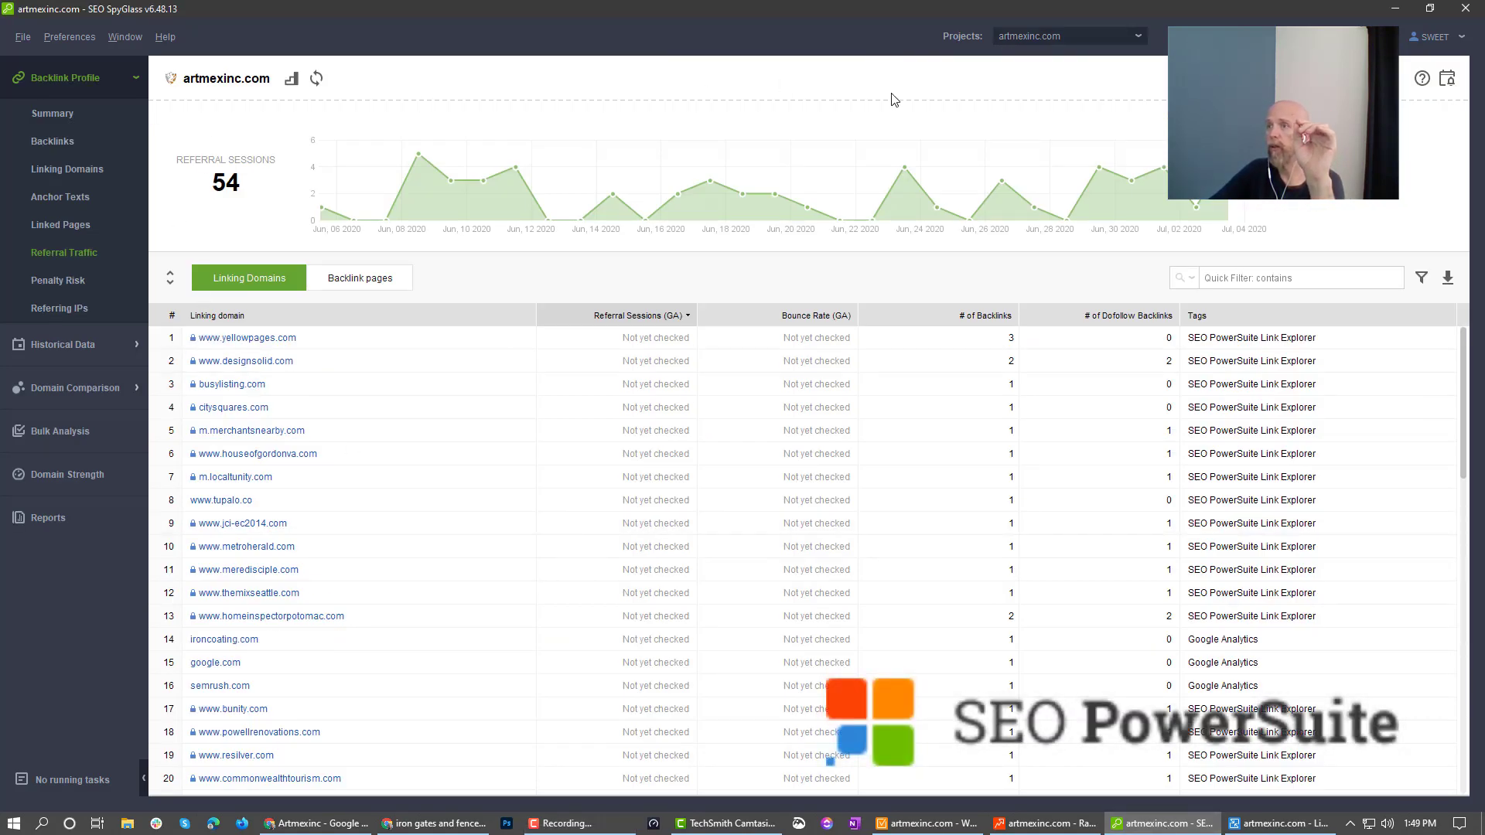
pyautogui.click(69, 108)
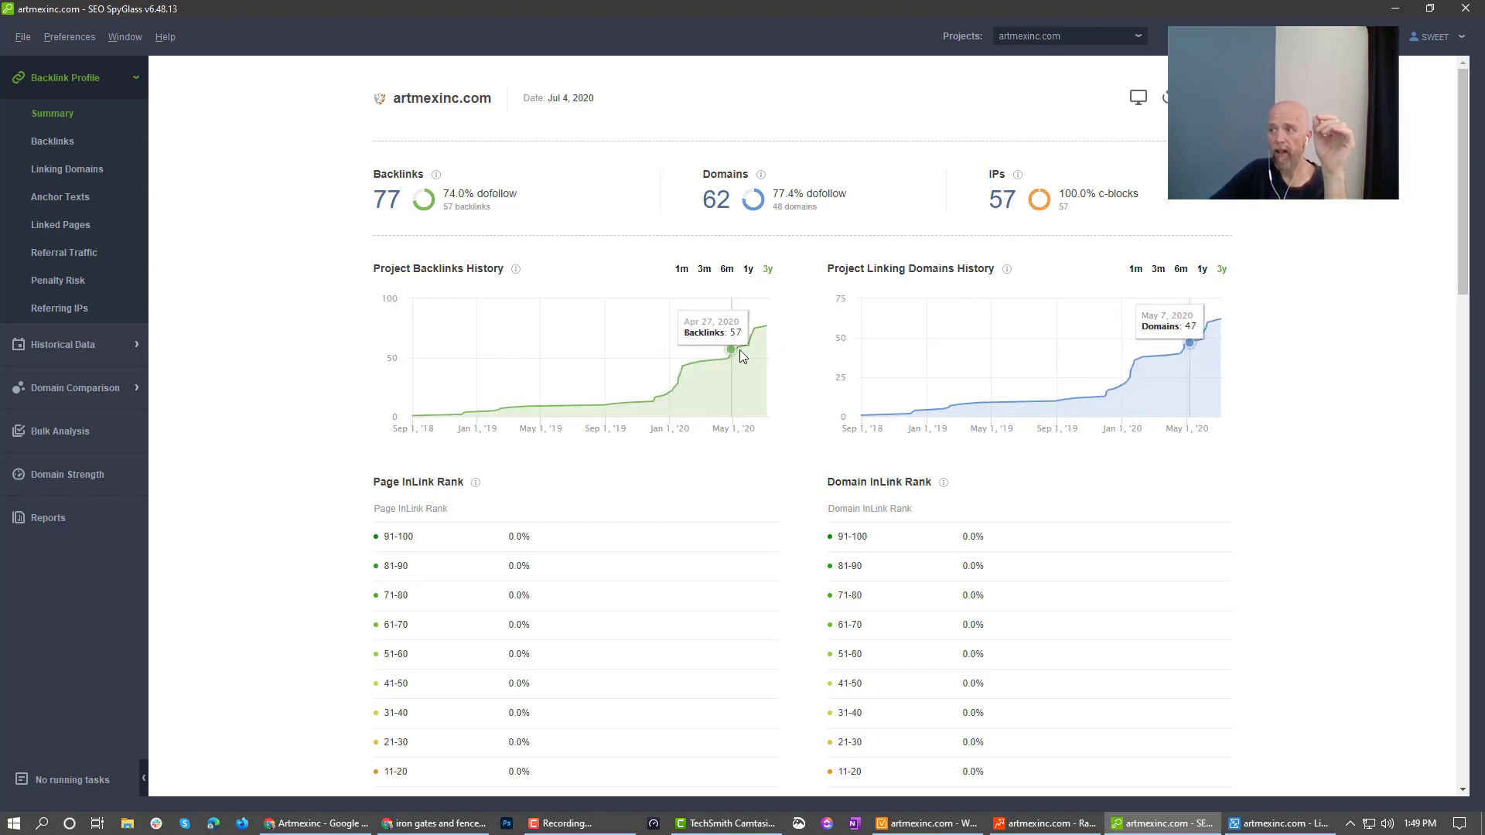
pyautogui.click(1052, 38)
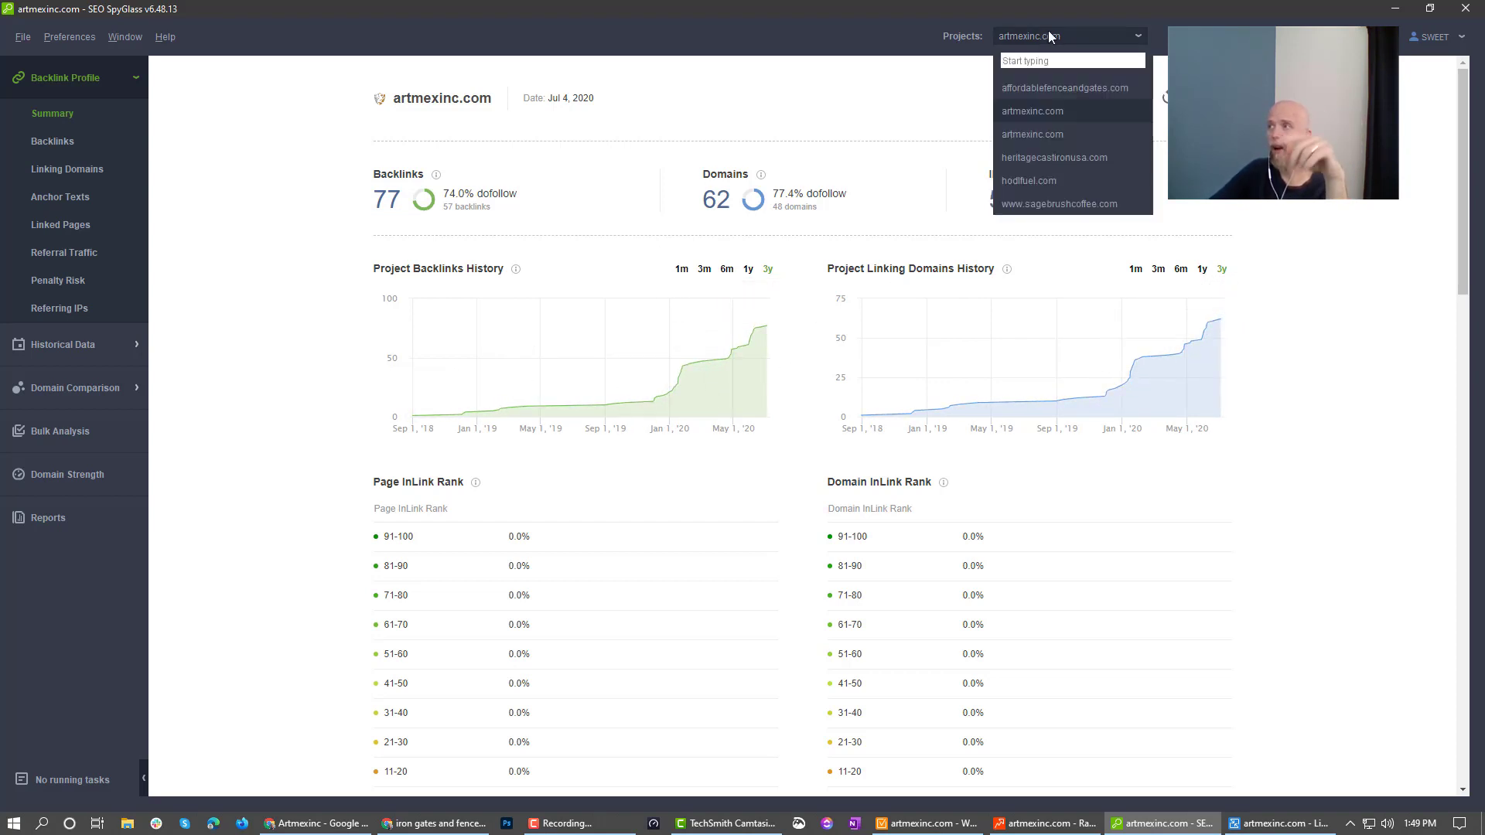
pyautogui.click(1050, 90)
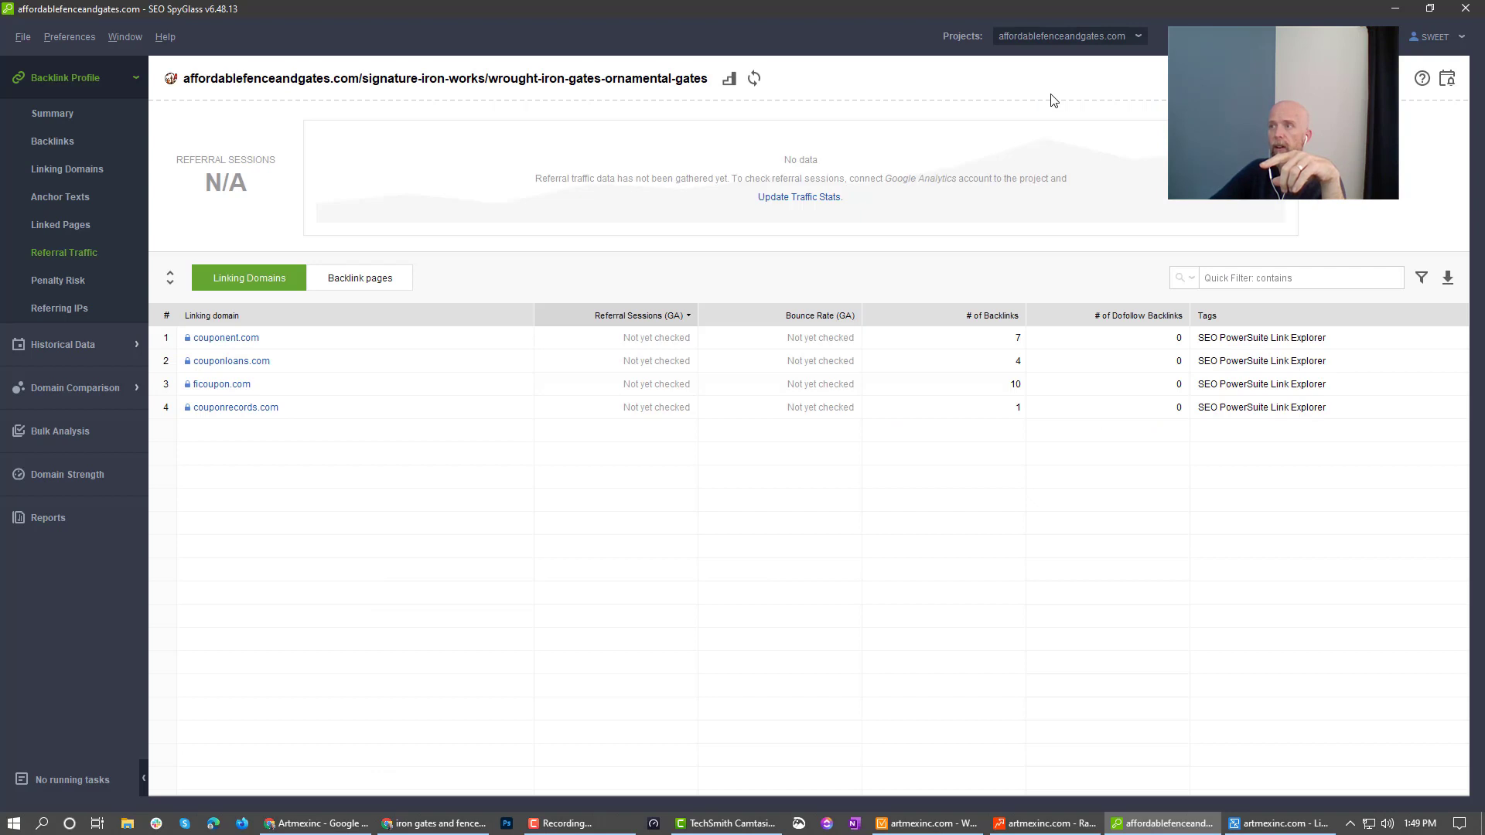
pyautogui.click(75, 116)
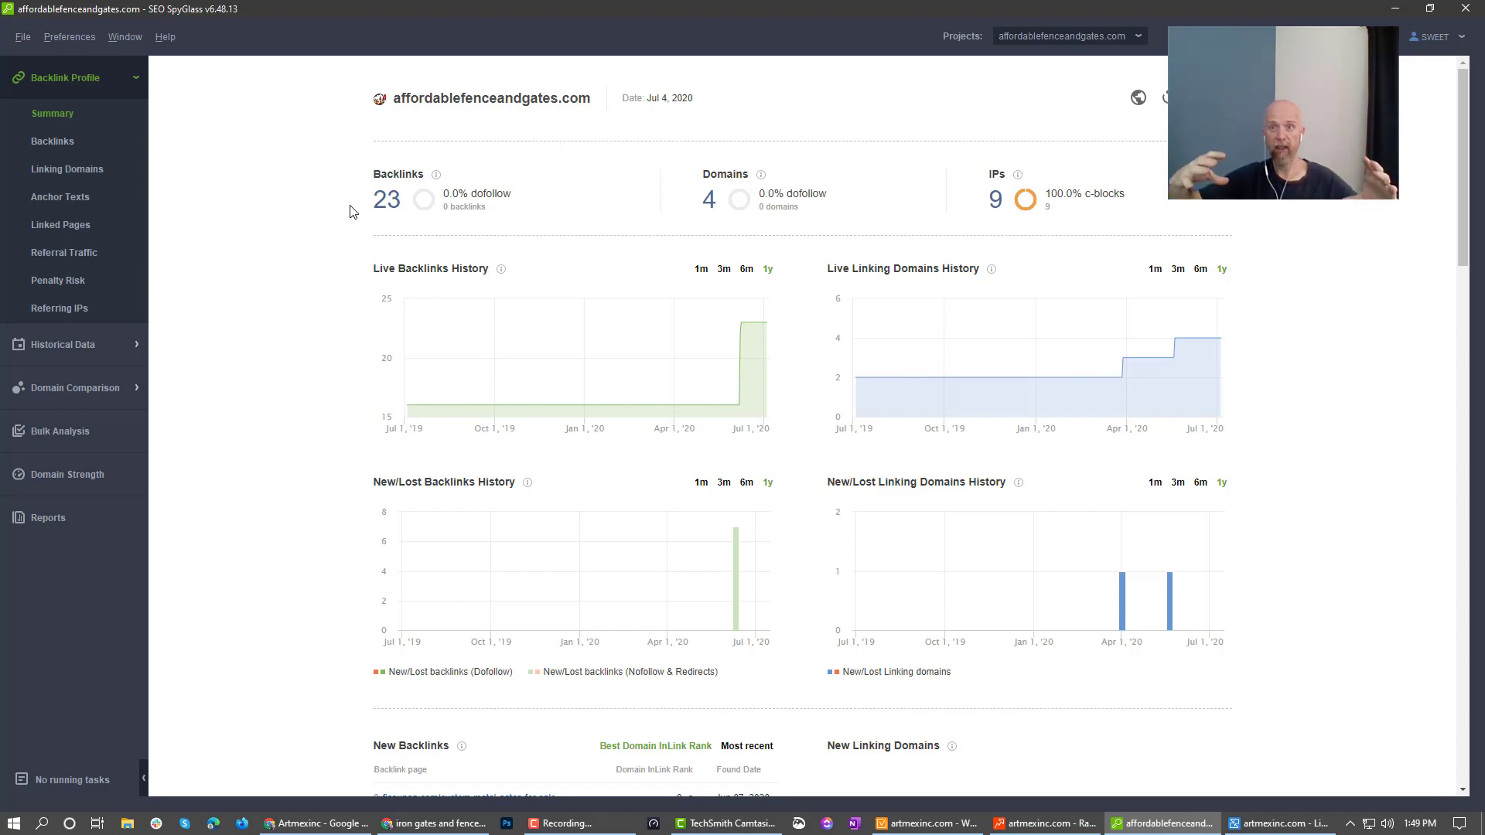
# Bring up the Artmexinc presentation briefly, then switch to the Chrome window showing the "iron gates and fences" Google search.
pyautogui.click(338, 825)
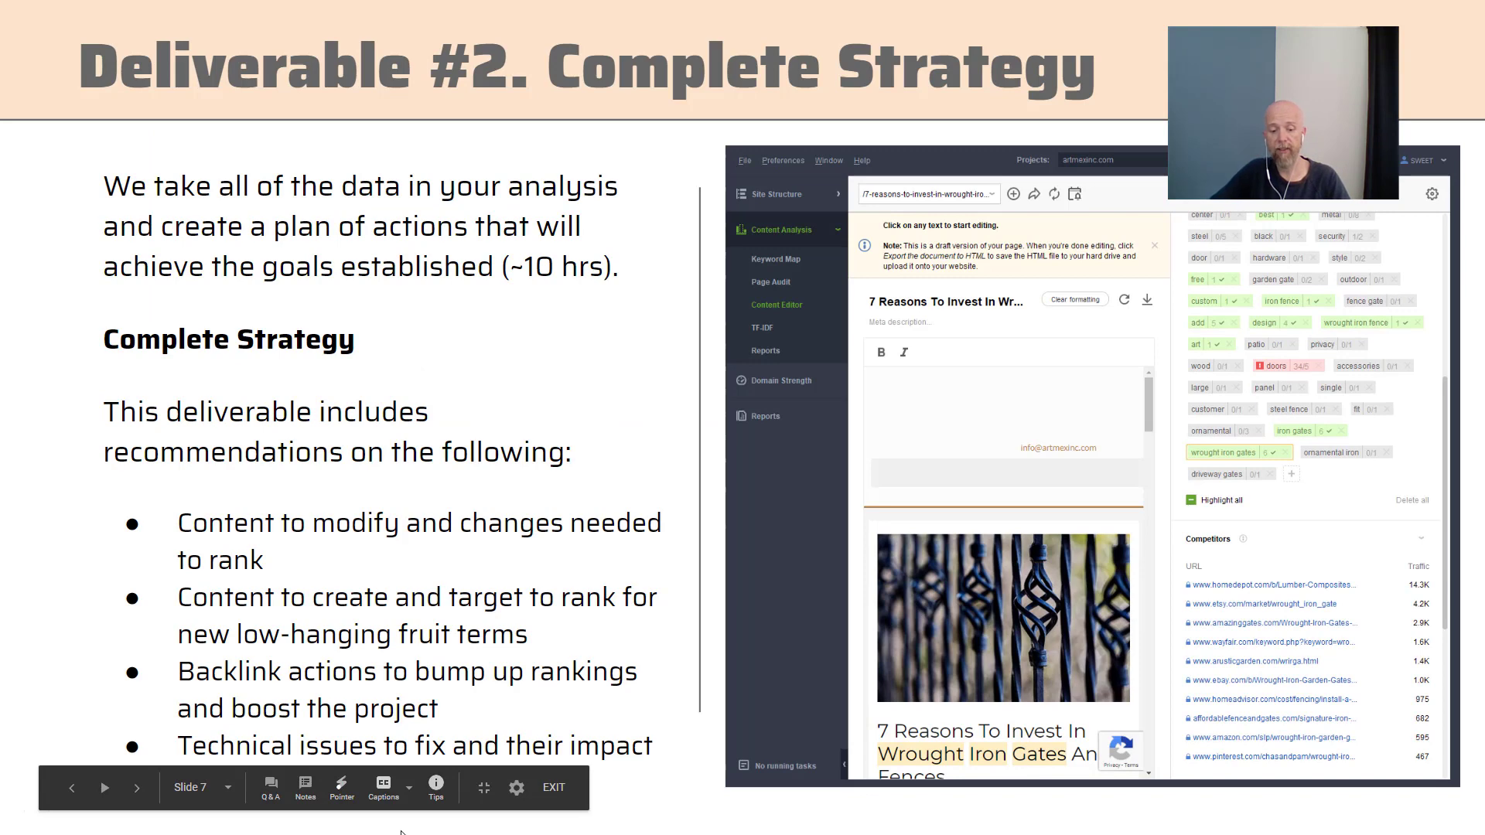
pyautogui.hotkey('alt', 'Tab')
pyautogui.moveTo(402, 828)
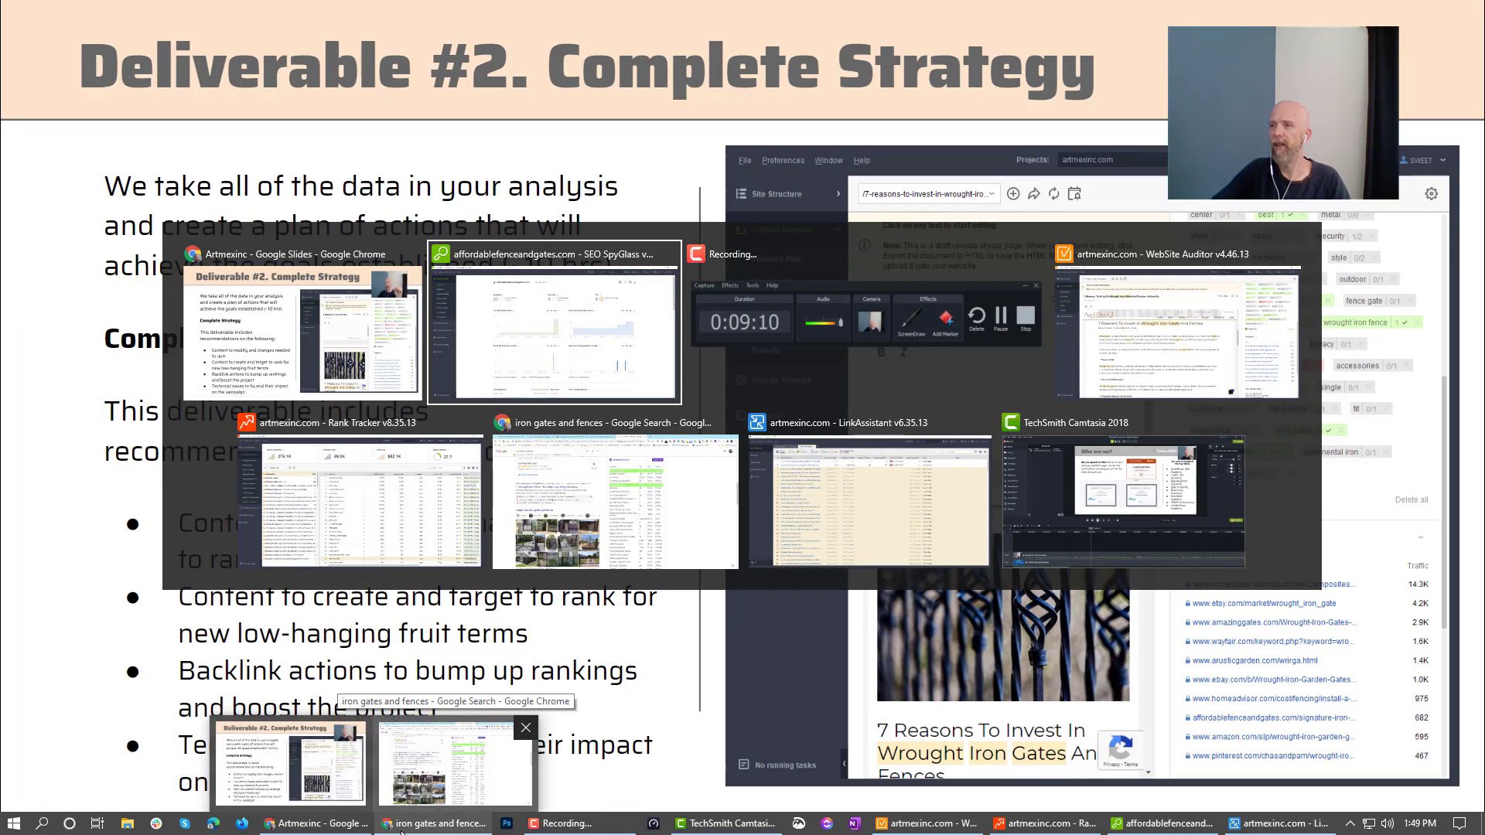
pyautogui.hotkey('alt', 'Tab')
pyautogui.hotkey('alt', 'Tab')
pyautogui.hotkey('alt', 'Tab')
pyautogui.hotkey('alt', 'Tab')
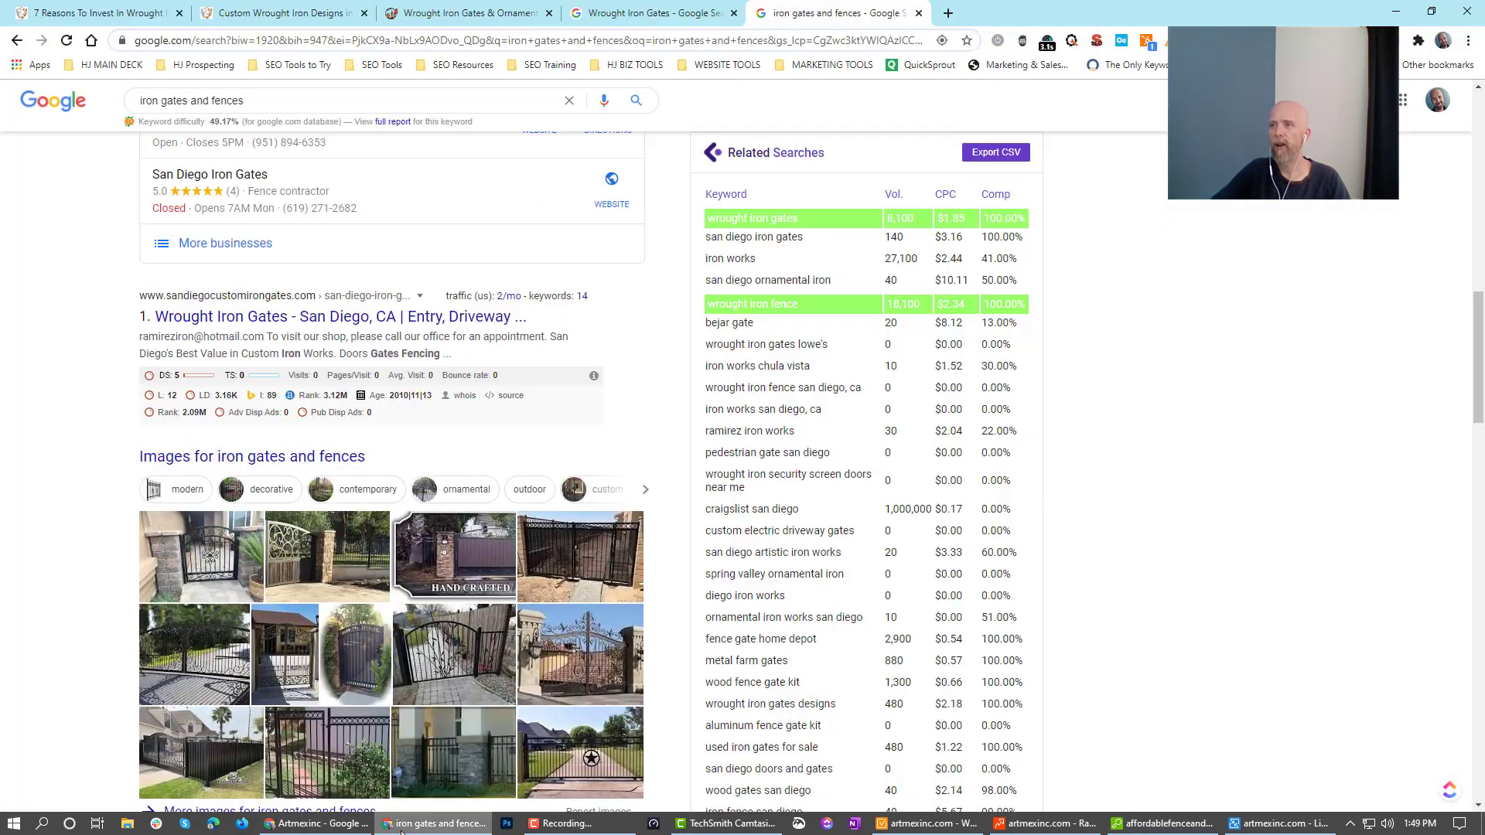
# Find the already open artmexinc.com article "7 Reasons To Invest In Wrought Iron Gates And Fences" and review its content.
pyautogui.click(466, 13)
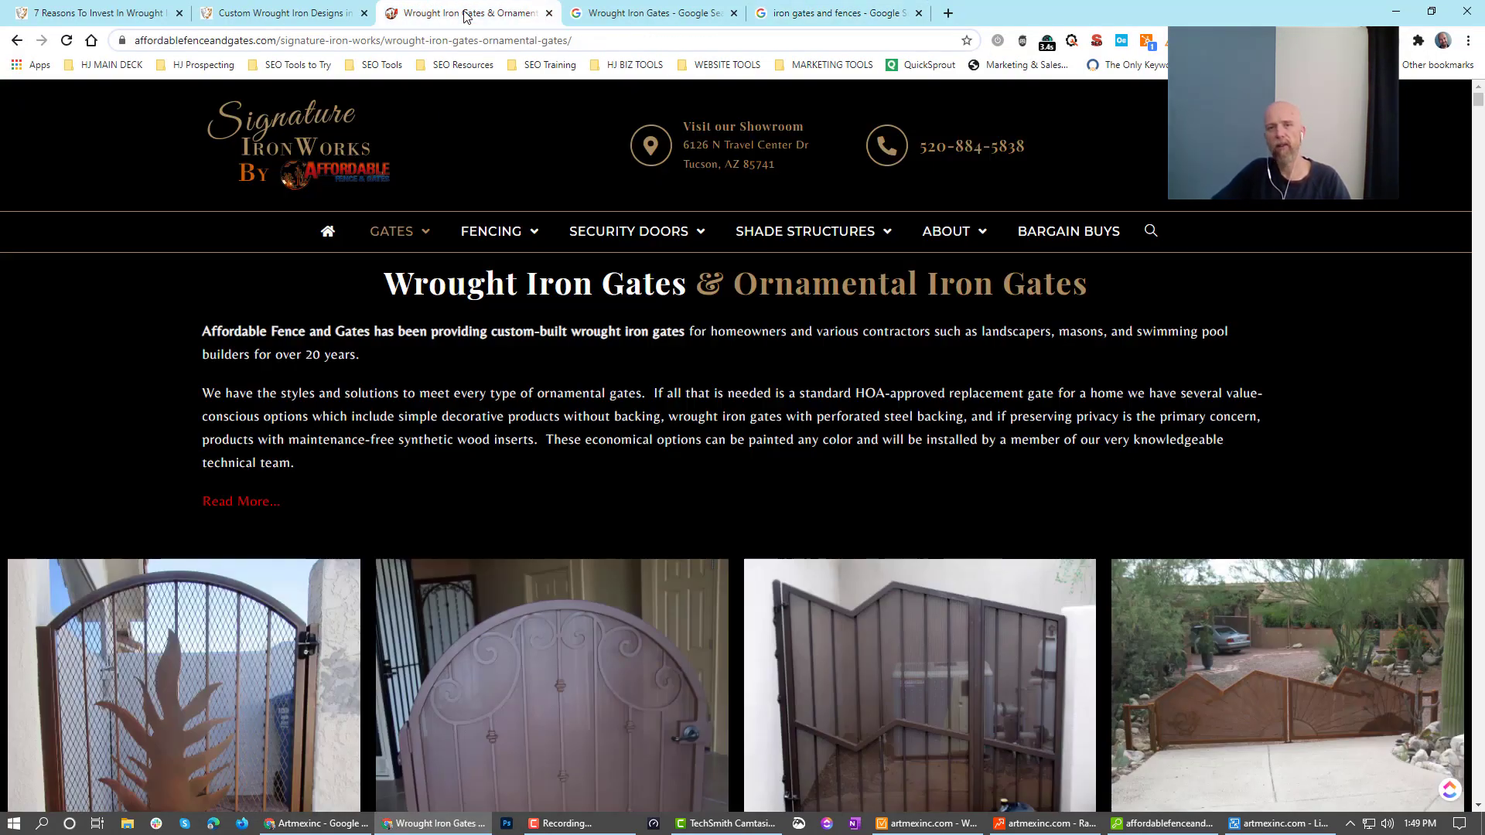
pyautogui.click(642, 13)
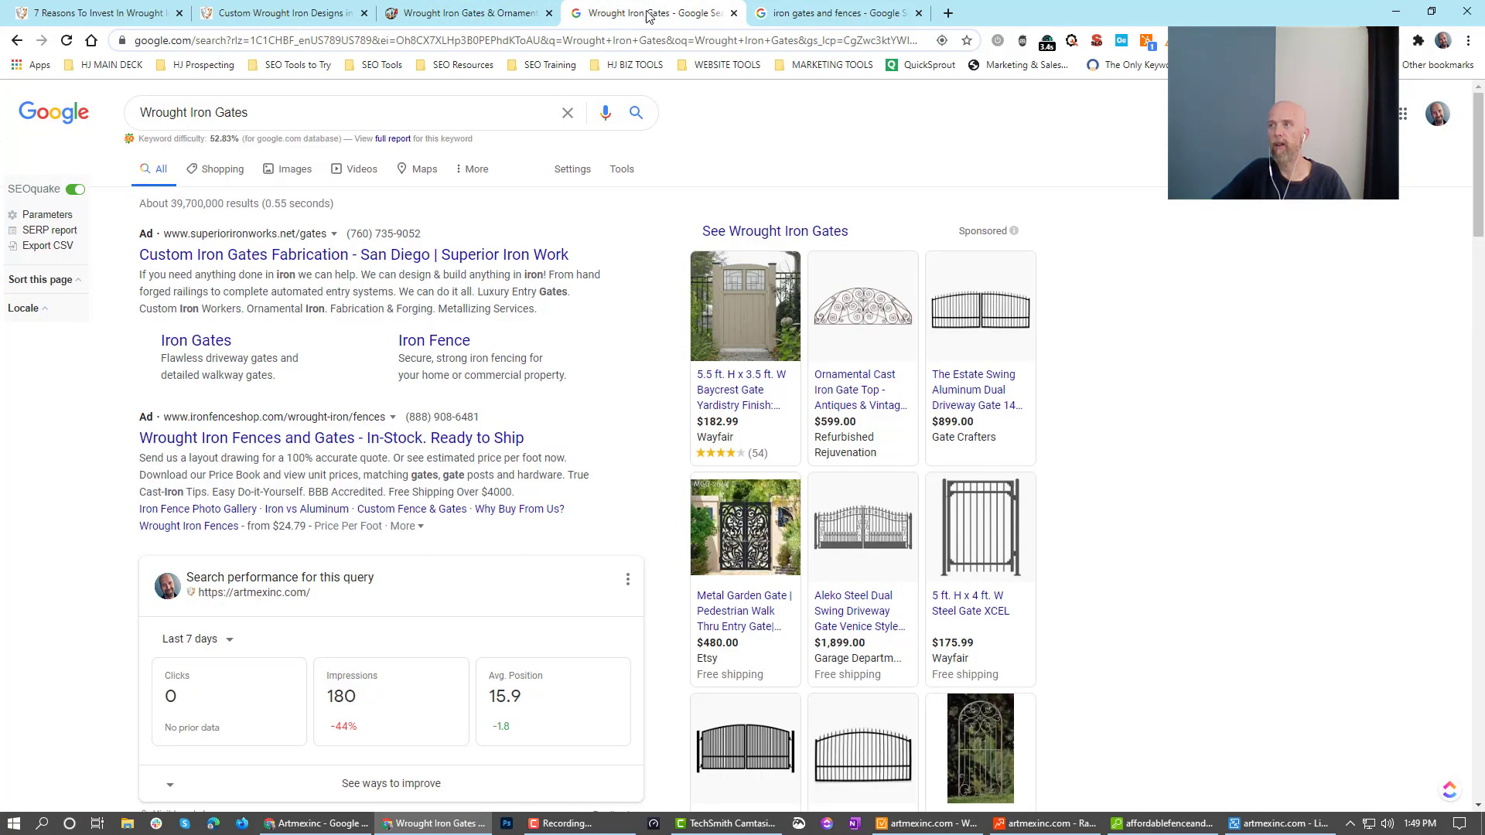
pyautogui.click(242, 13)
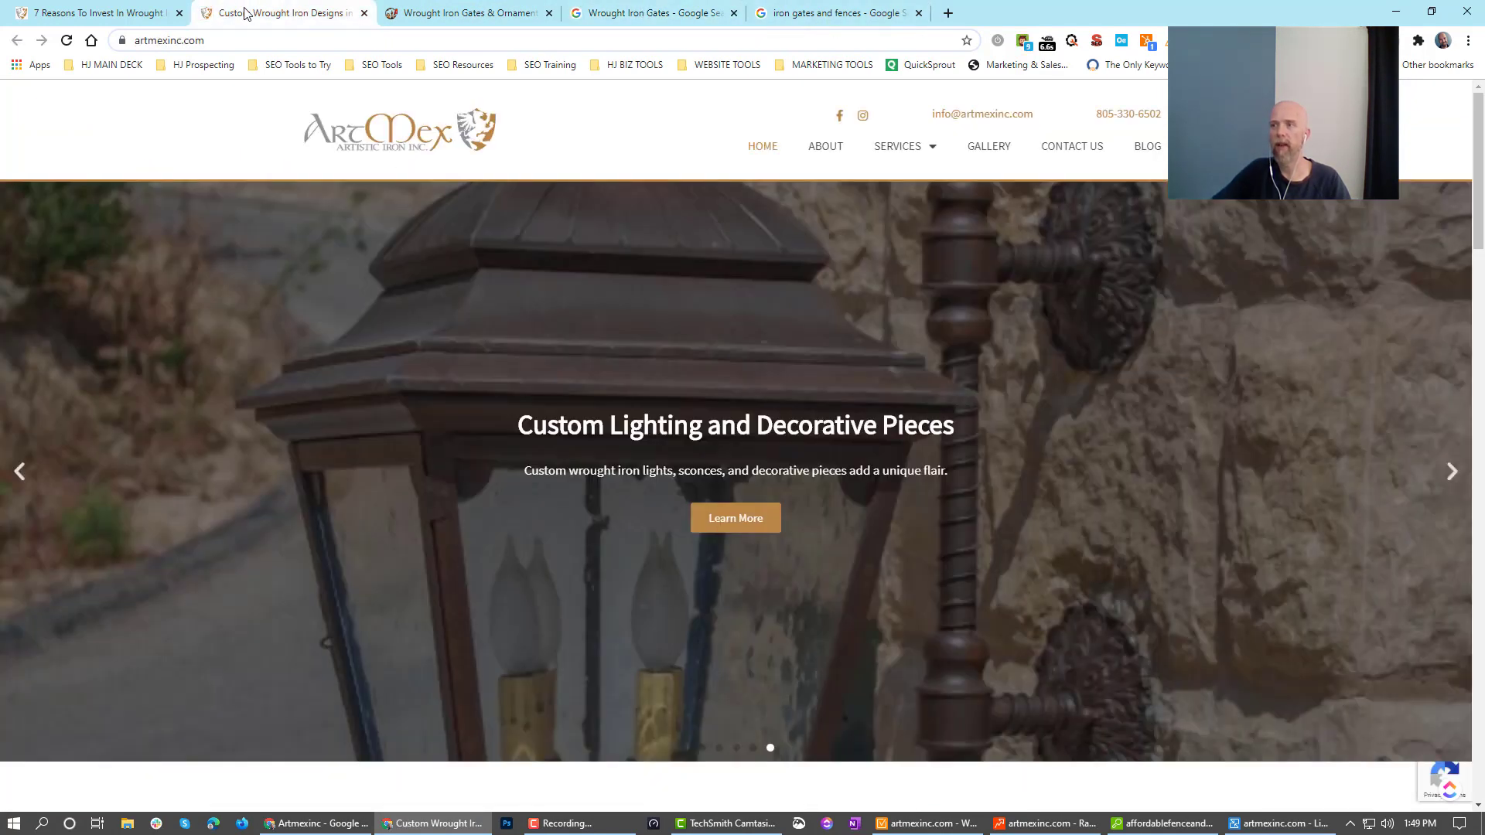
pyautogui.click(93, 13)
pyautogui.scroll(-5, 573, 463)
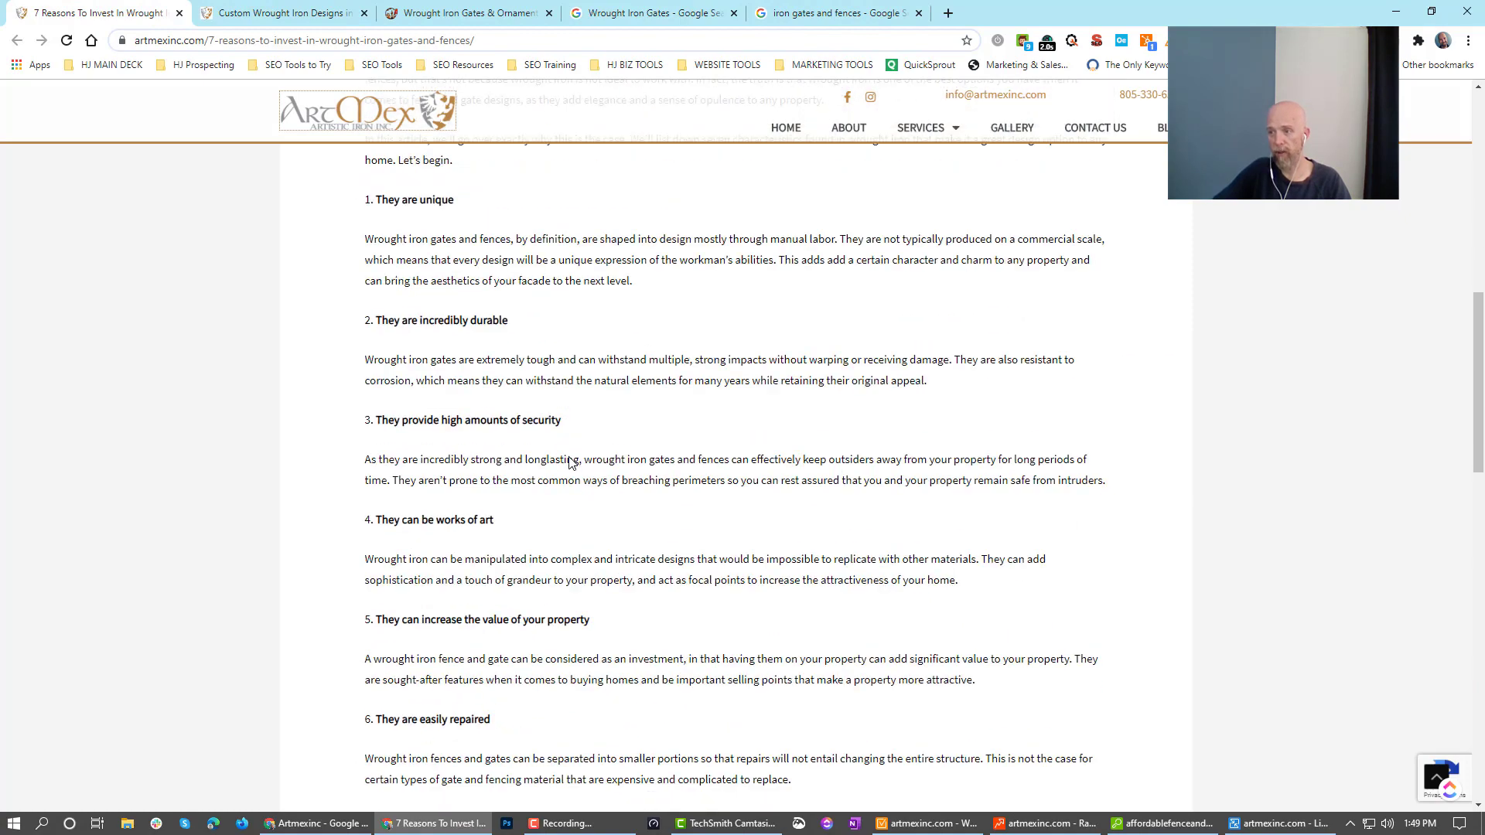
pyautogui.scroll(-4, 570, 462)
pyautogui.scroll(12, 567, 464)
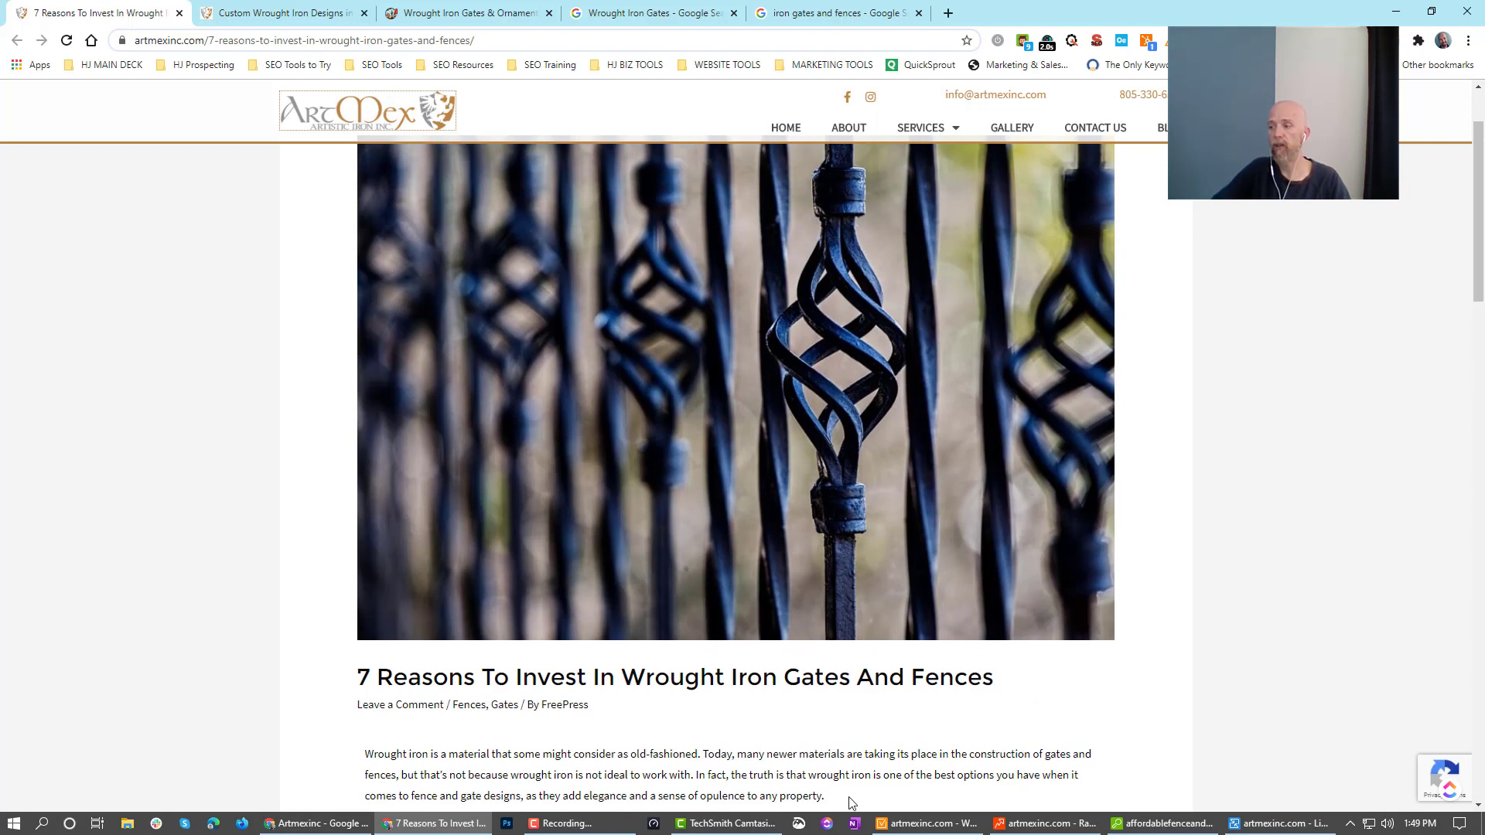
# Glance at the Rank Tracker keyword list, then return to WebSite Auditor and review the article's recommended keywords and text.
pyautogui.click(1014, 826)
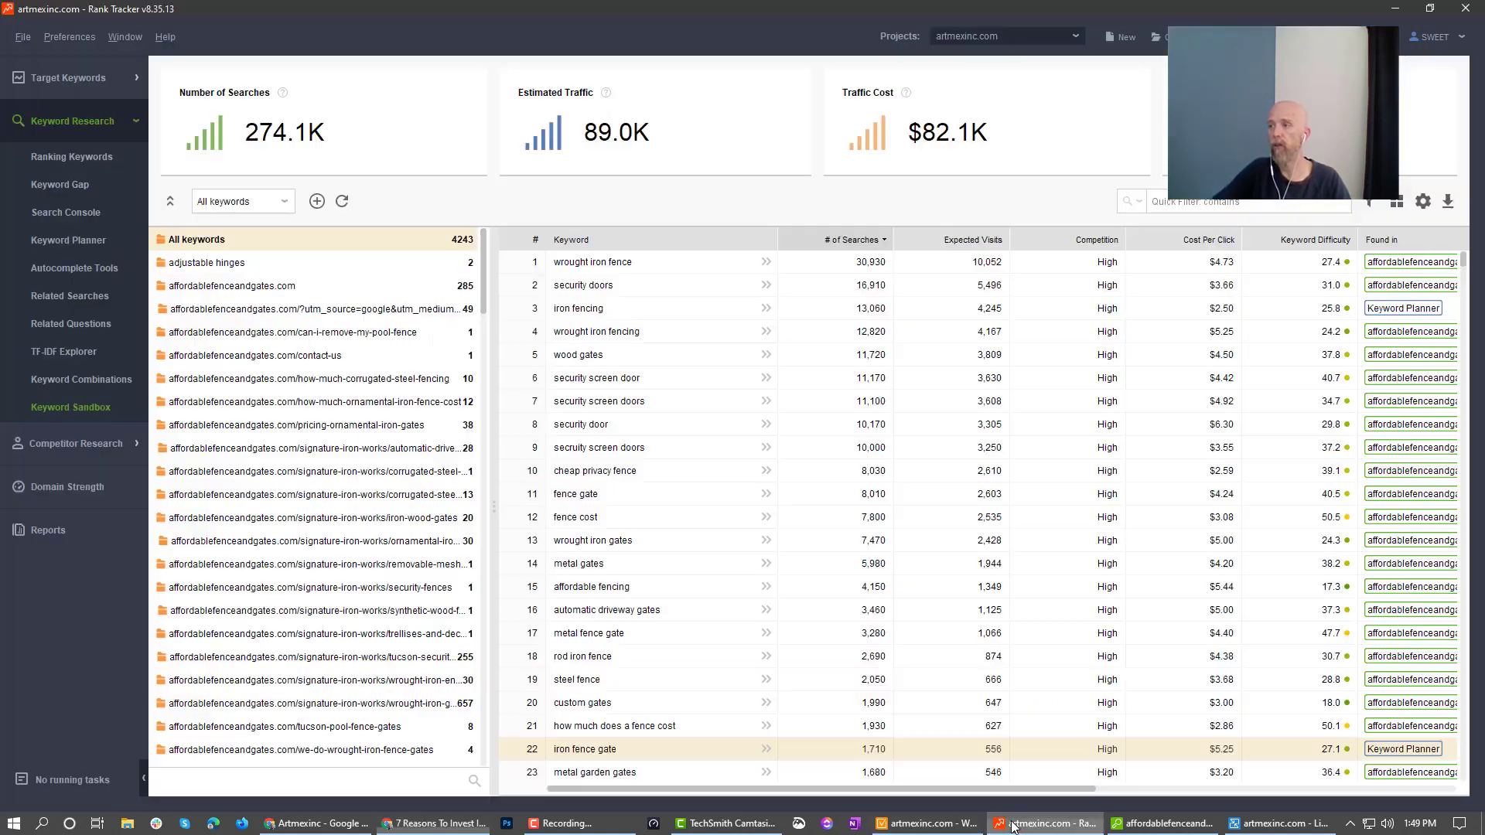
pyautogui.click(928, 824)
pyautogui.scroll(5, 1237, 309)
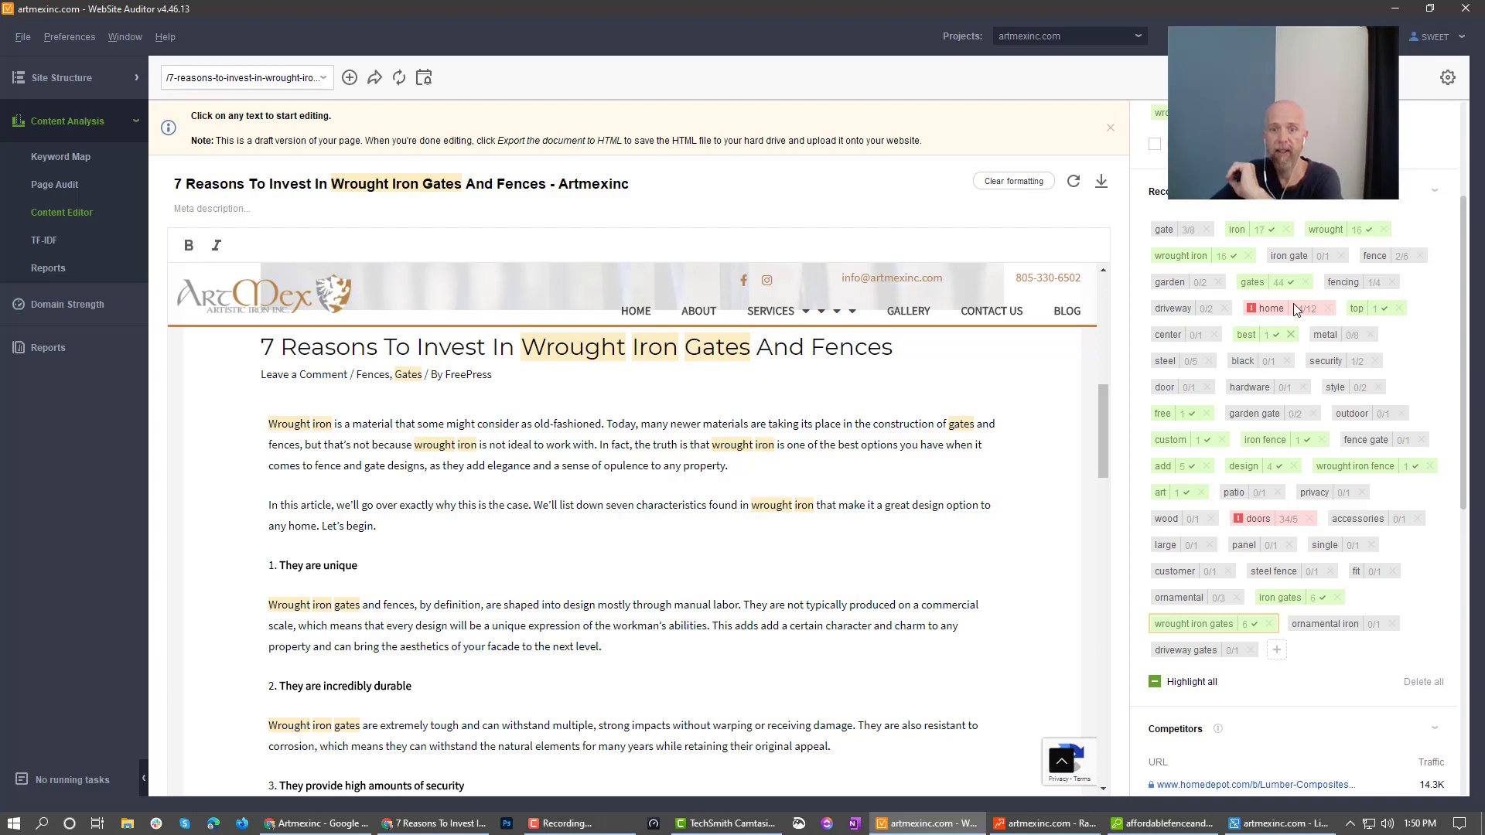
pyautogui.scroll(-3, 703, 606)
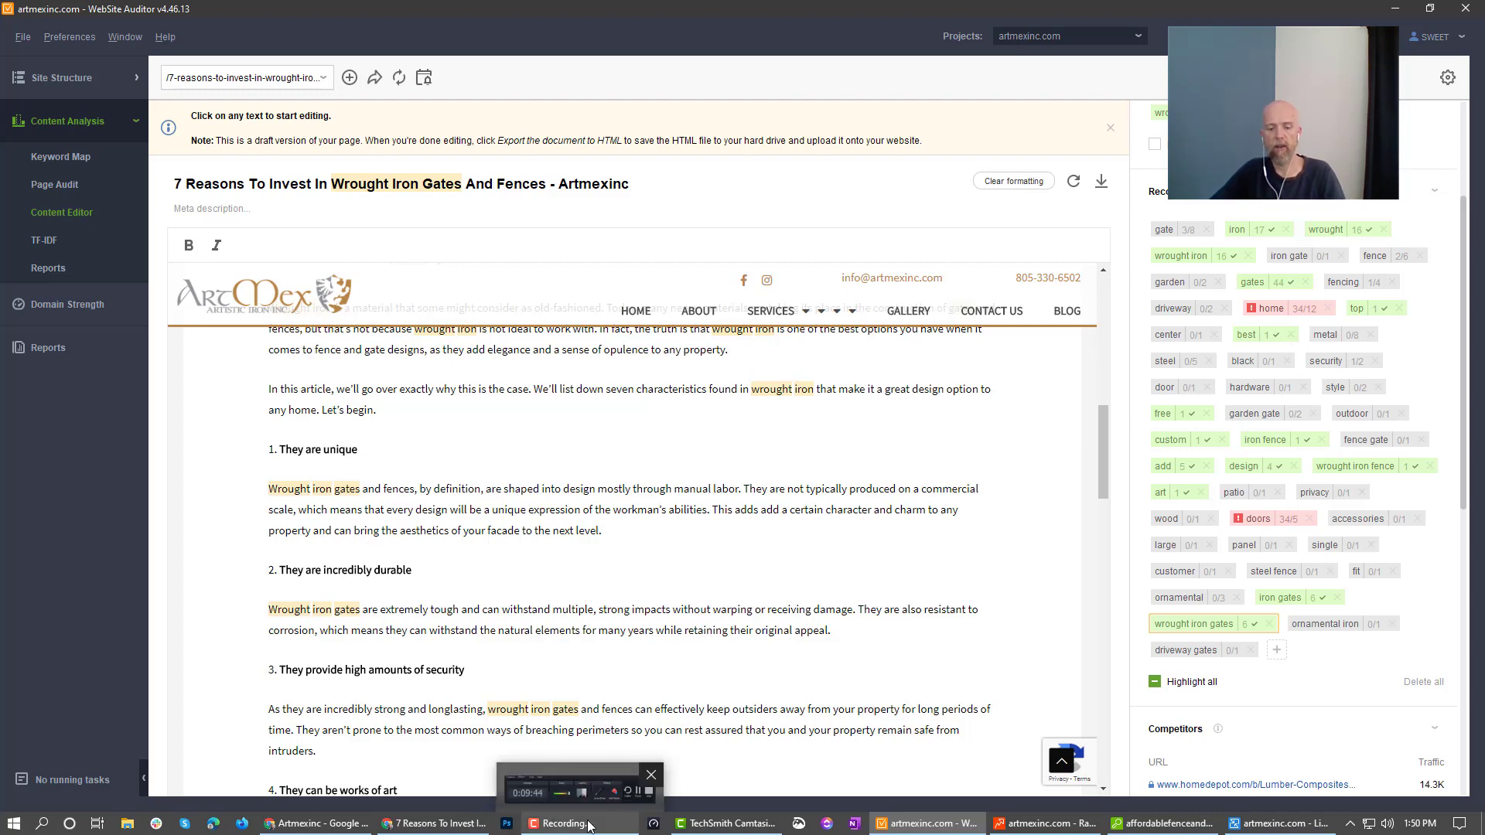
# Switch back to the Artmexinc Google Slides presentation at the "Deliverable #2. Complete Strategy" slide.
pyautogui.hotkey('alt', 'Tab')
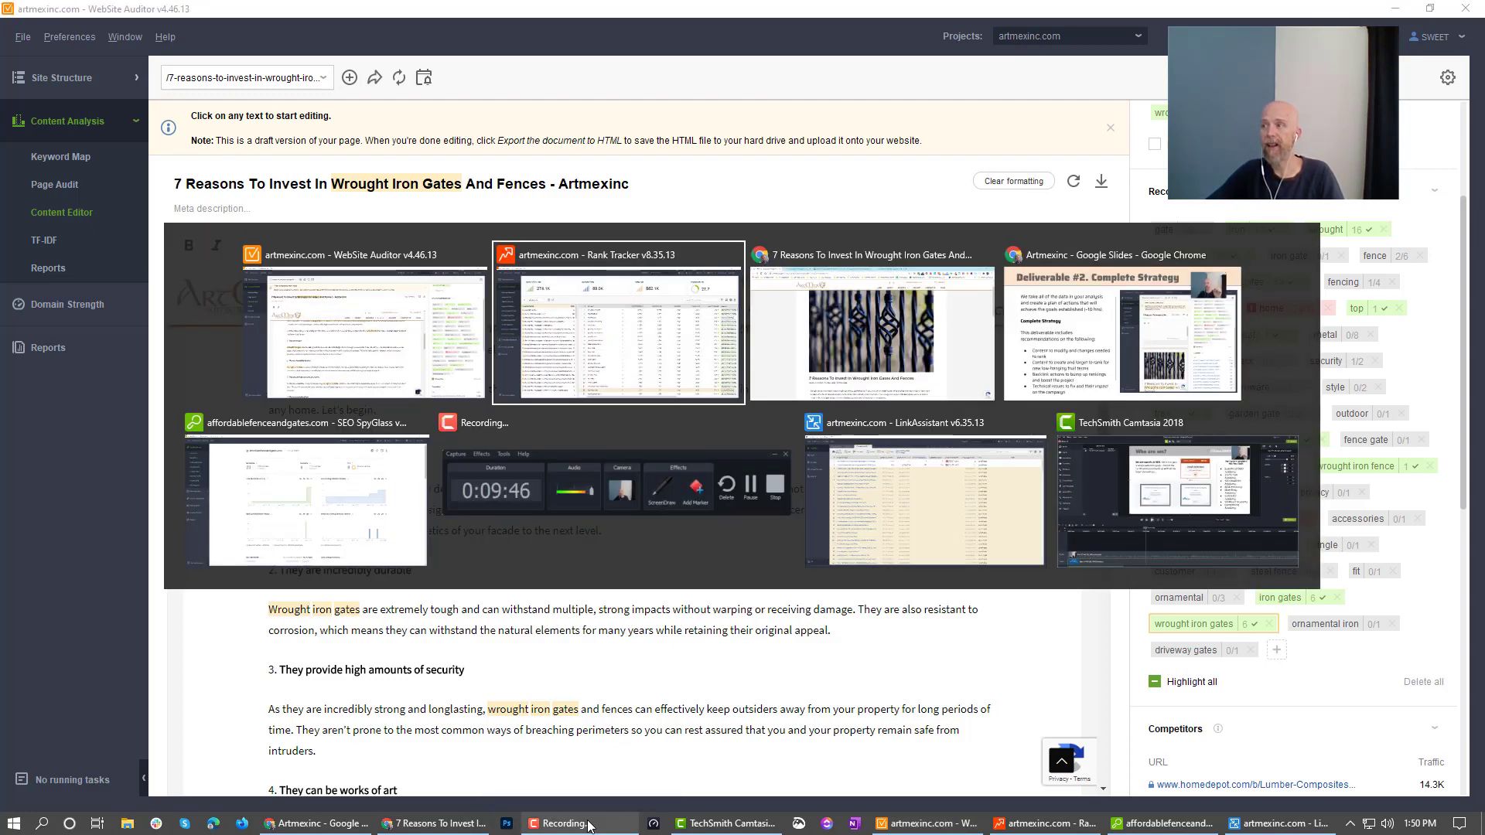
pyautogui.hotkey('alt', 'Tab')
pyautogui.hotkey('alt', 'Tab')
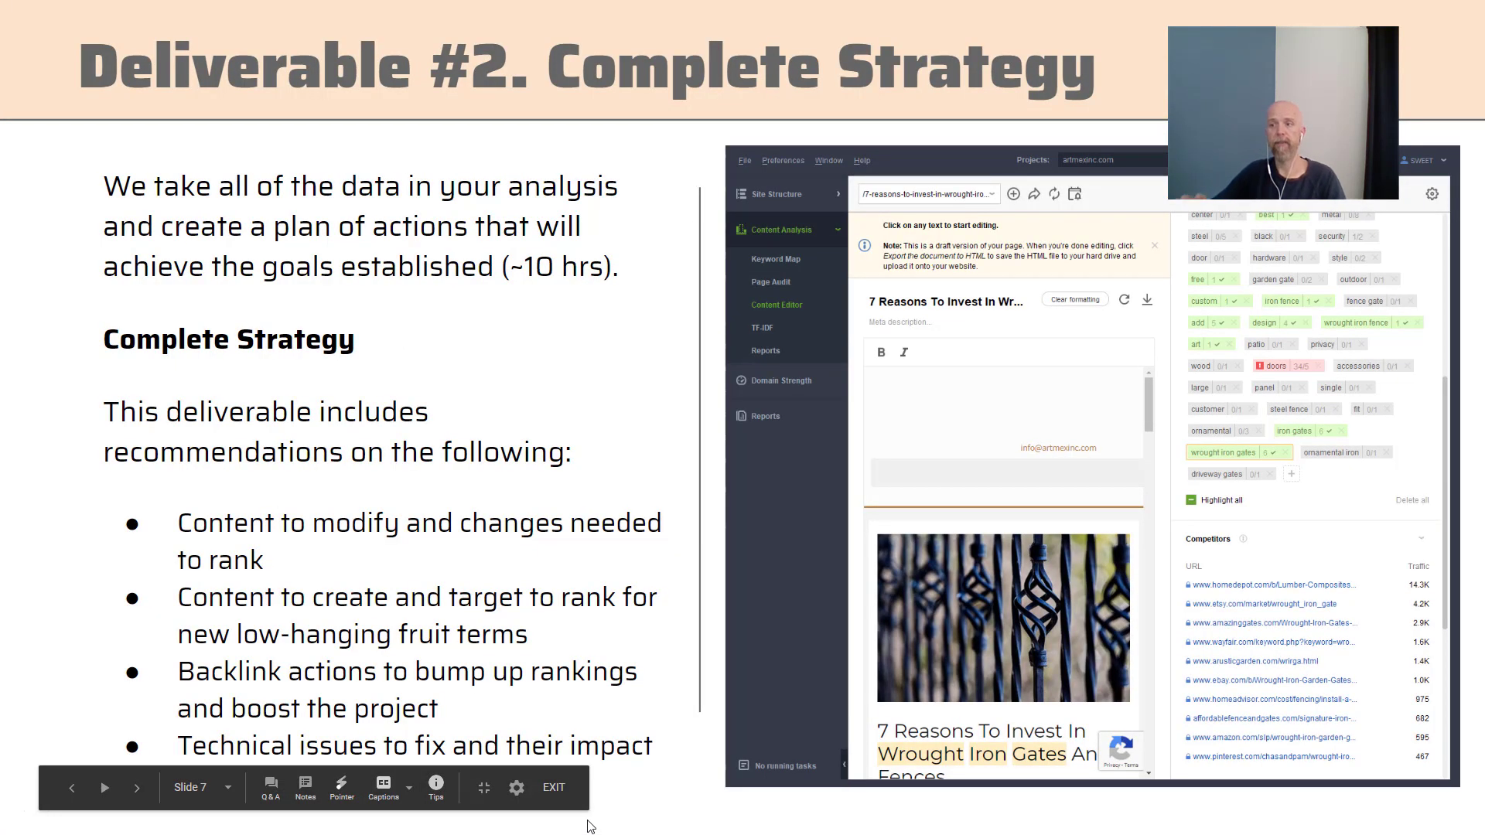